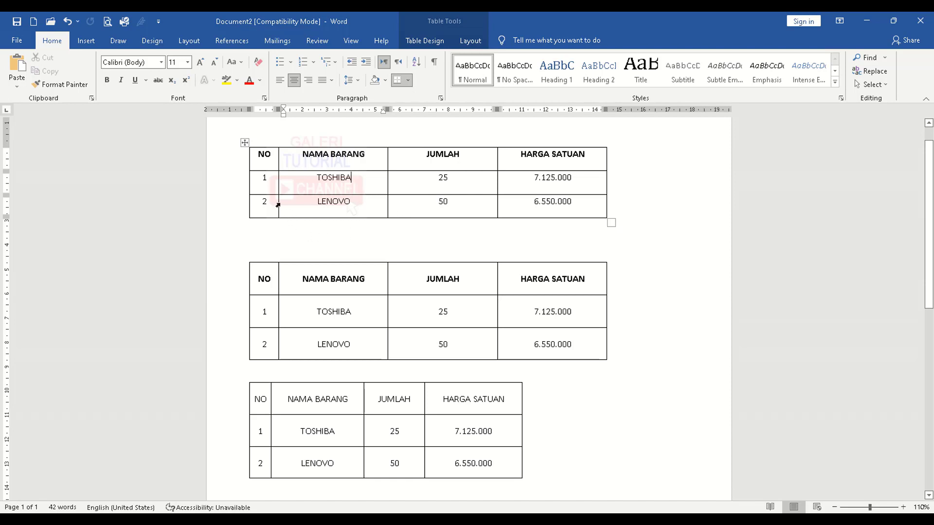
Examine how the text sits vertically in the cells of the three tables, especially the first table's header row.
scroll(461, 204, down, 4)
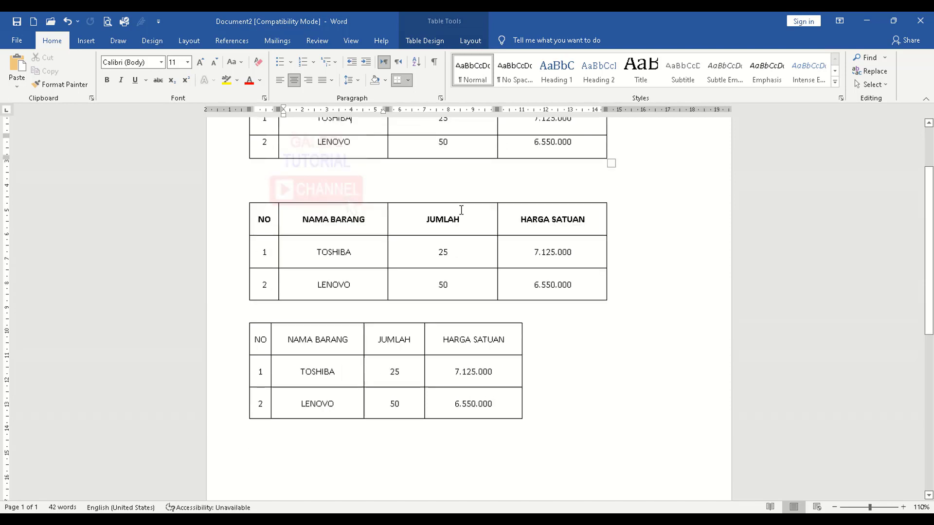
scroll(460, 214, up, 3)
scroll(375, 221, up, 2)
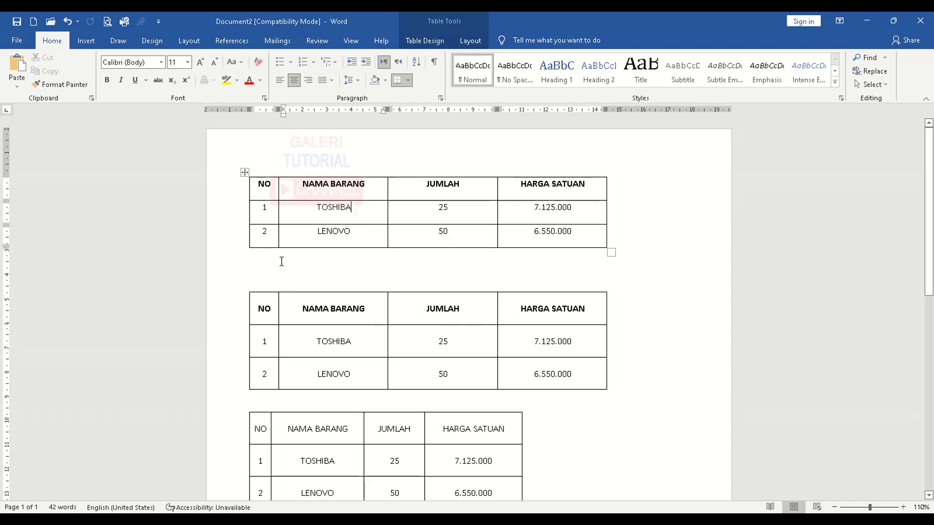
click(295, 191)
scroll(351, 362, down, 3)
scroll(351, 363, down, 2)
scroll(351, 363, up, 5)
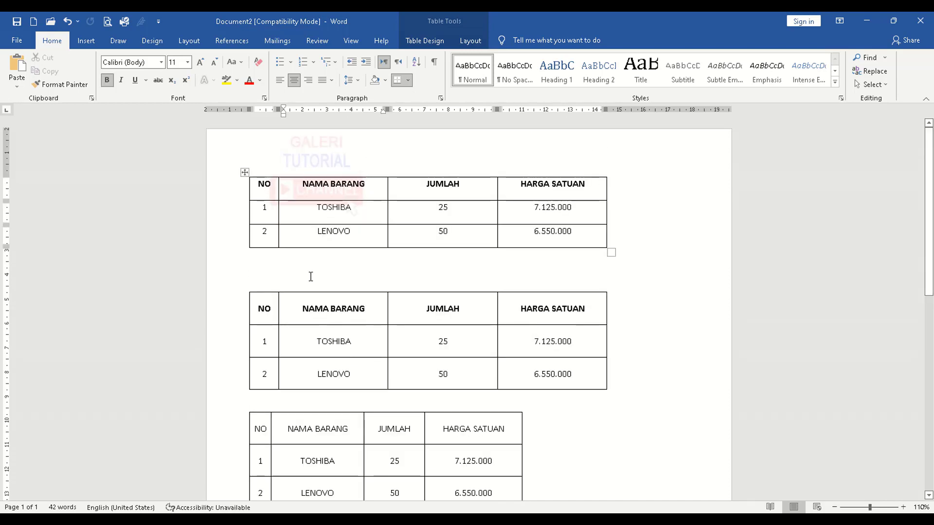
click(295, 187)
scroll(386, 206, down, 1)
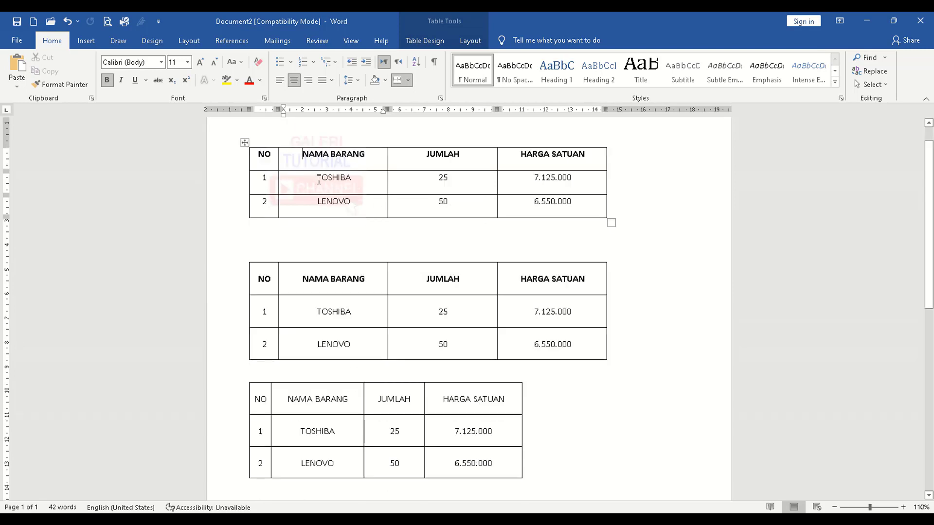
click(324, 156)
click(446, 155)
click(525, 156)
click(294, 164)
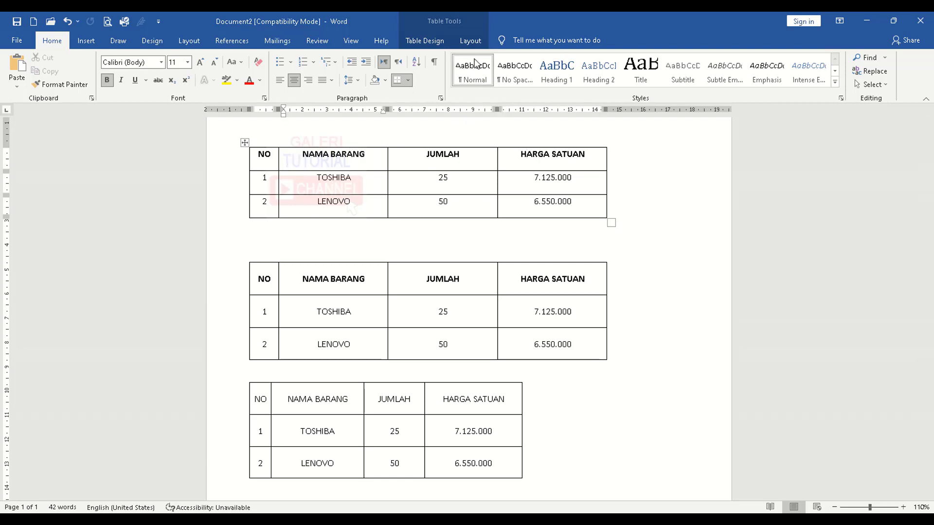
Try the top, middle and bottom centre alignments on the NAMA BARANG header cell of the first table.
click(471, 41)
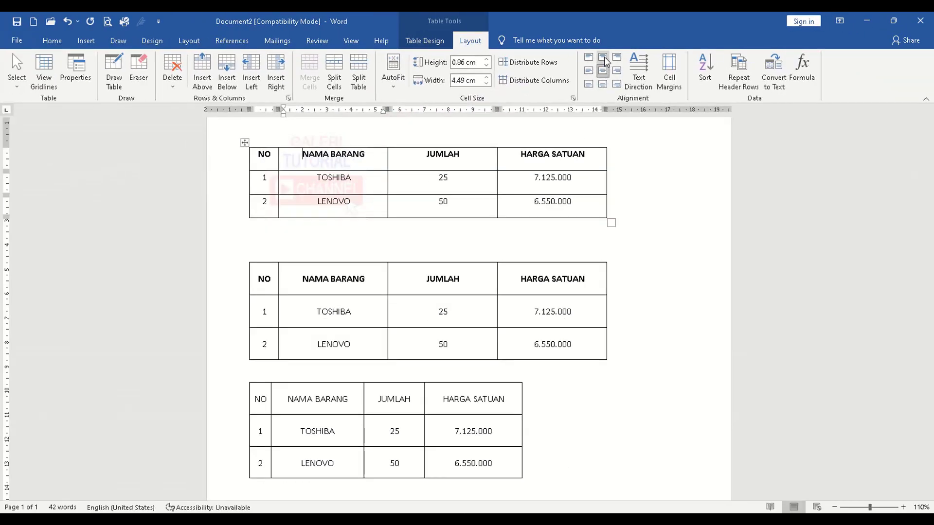
click(606, 61)
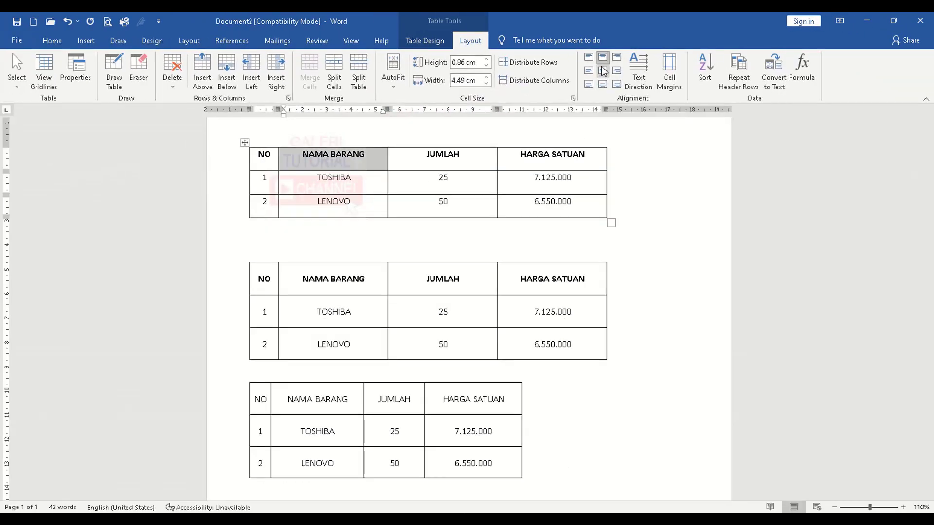
click(602, 71)
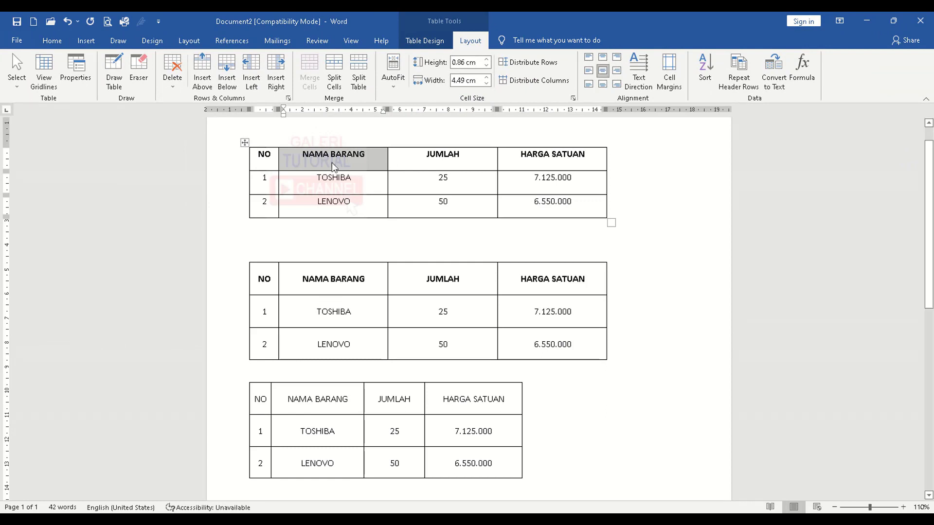
click(603, 84)
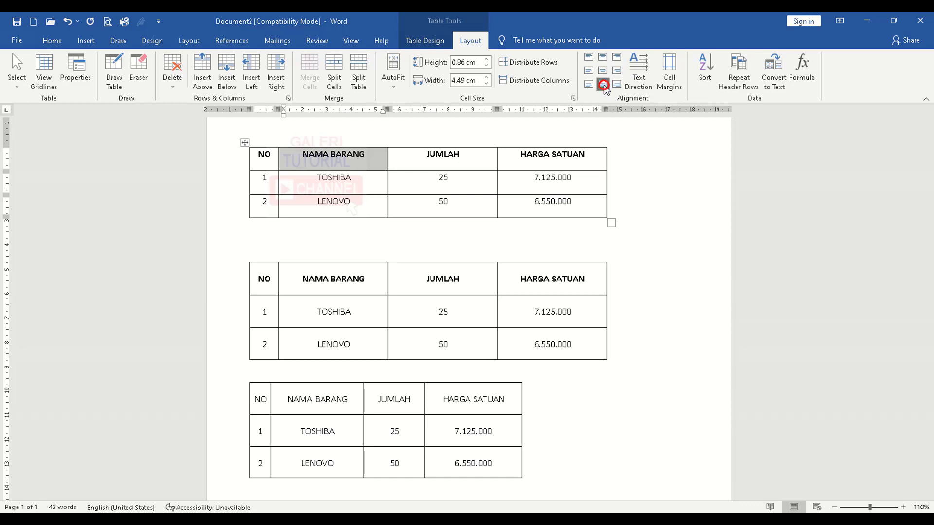
click(429, 162)
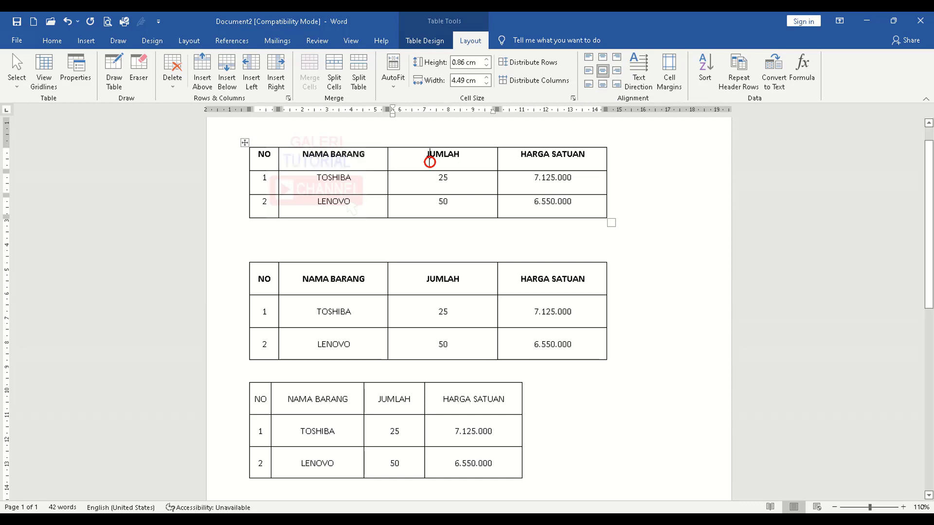
click(312, 163)
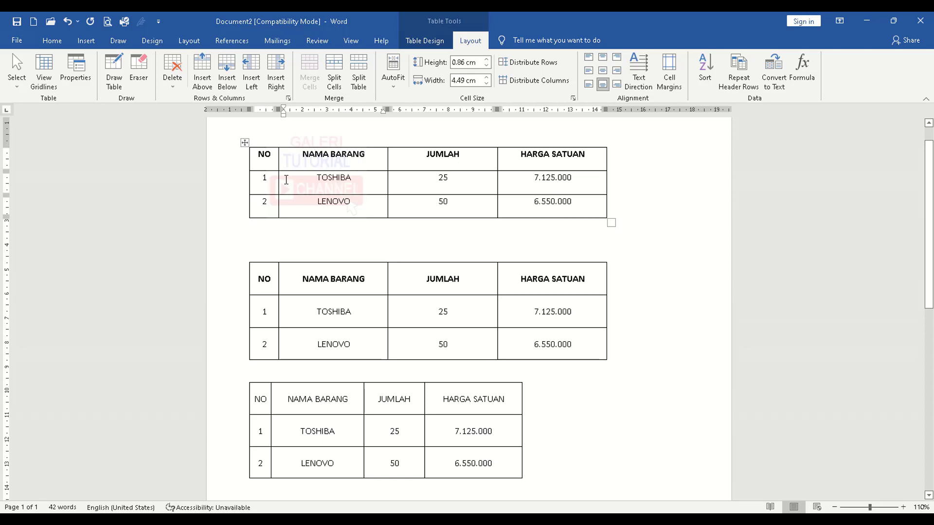
Try line spacings of 1.0, 1.15 and 2.0 on the whole first table.
click(244, 142)
click(350, 166)
click(245, 142)
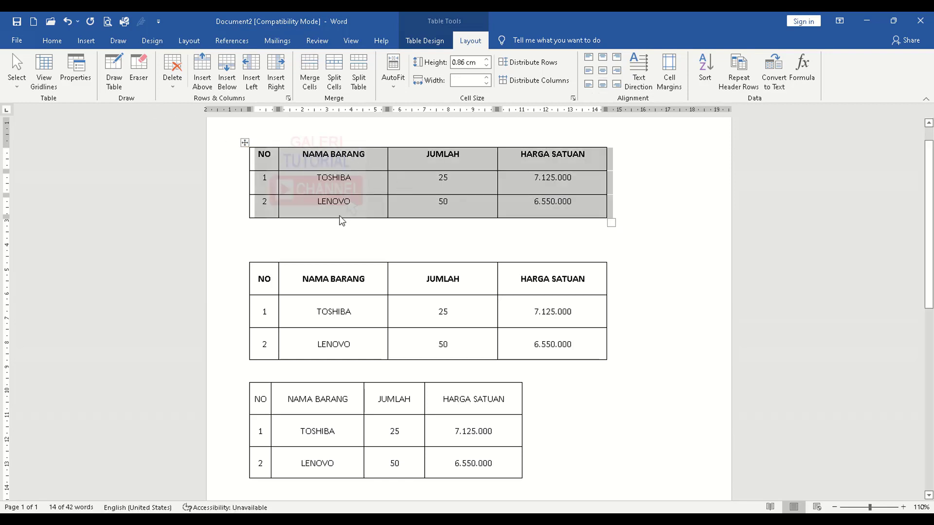
click(52, 41)
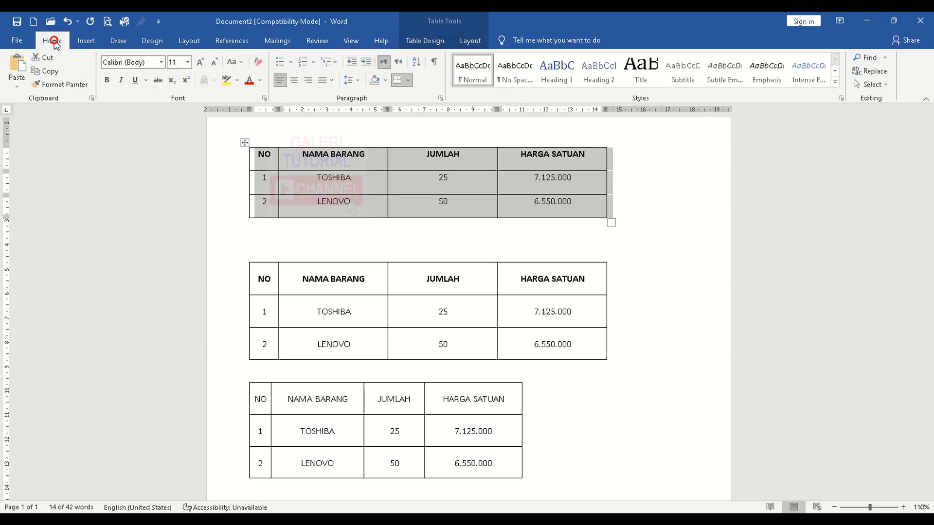
click(359, 81)
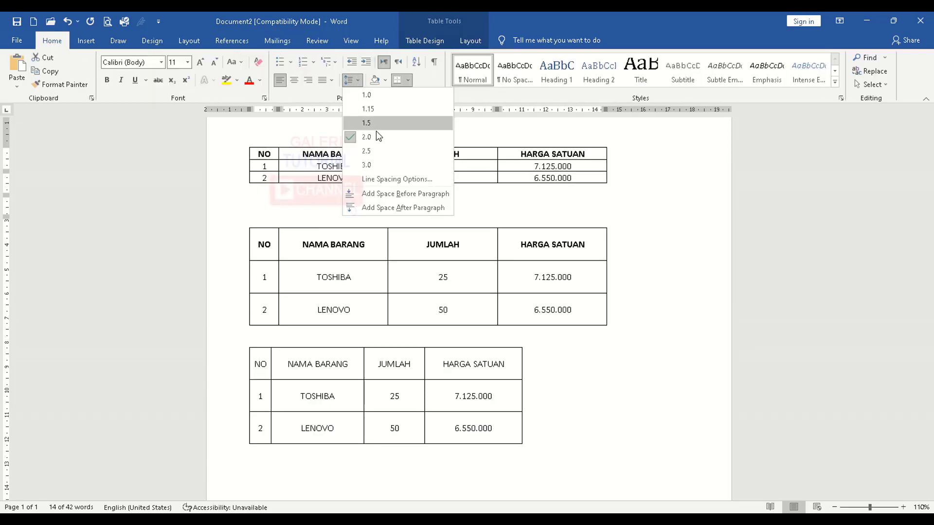
click(367, 95)
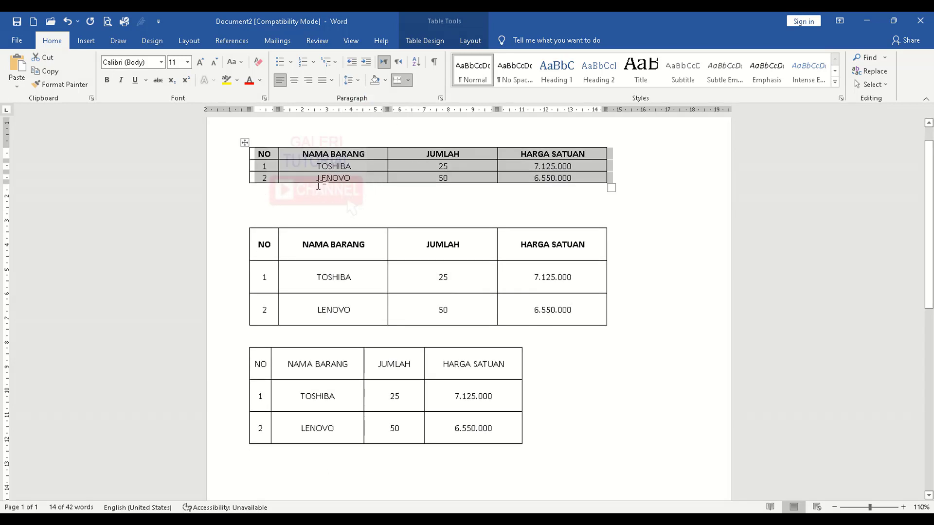
click(348, 80)
click(365, 107)
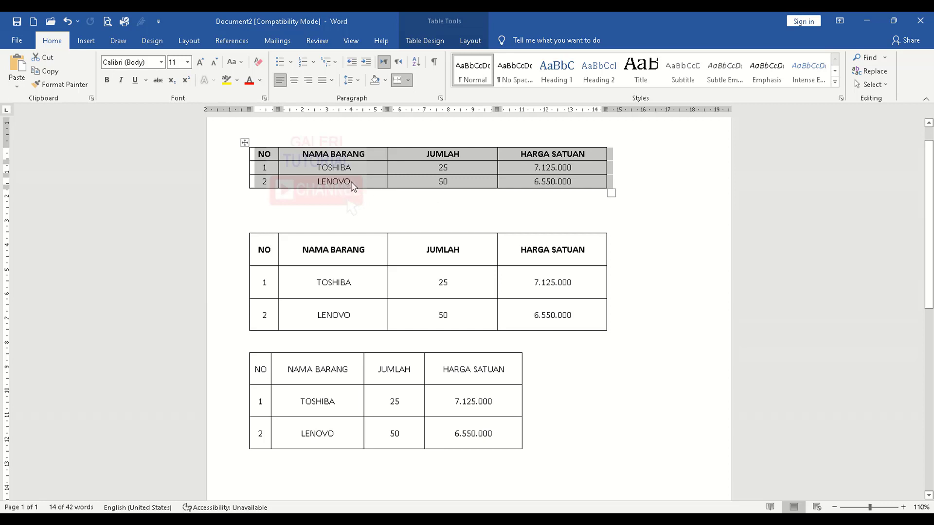
key(ctrl+2)
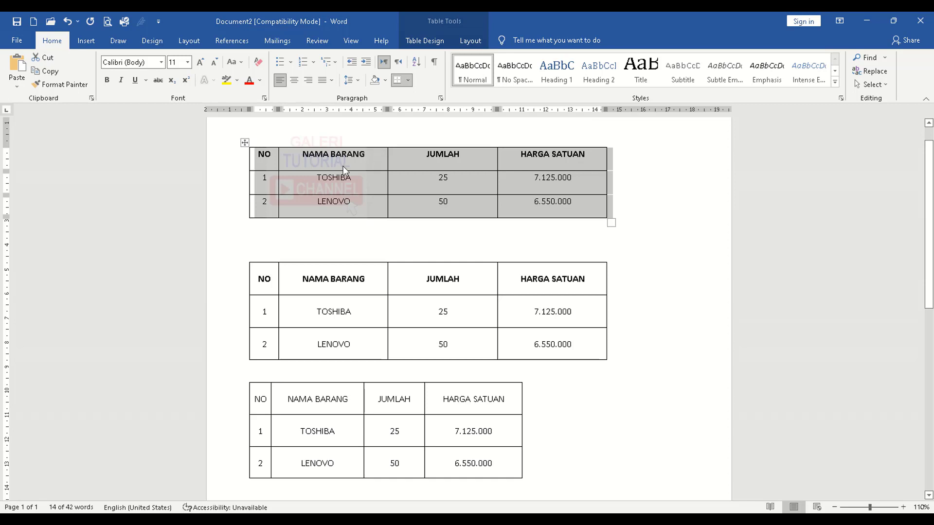
Set the text of the whole first table to single line spacing.
click(470, 41)
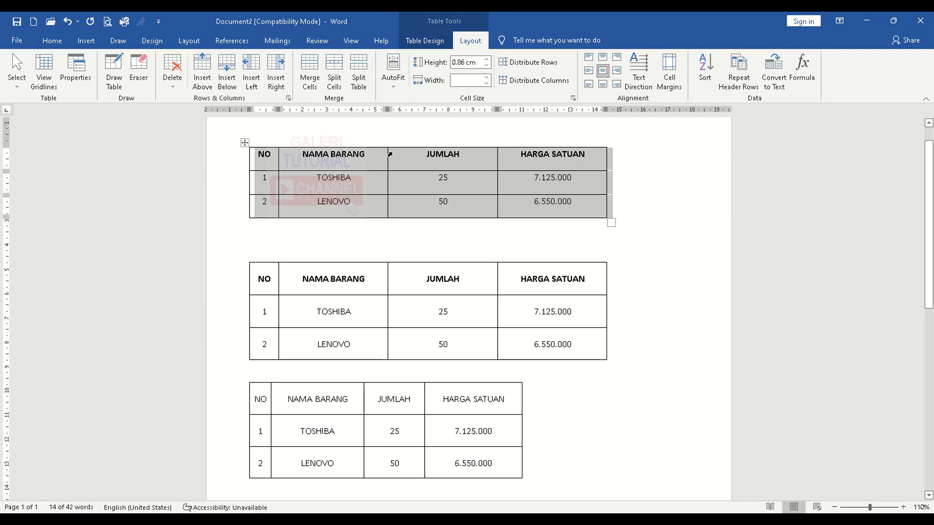
click(365, 176)
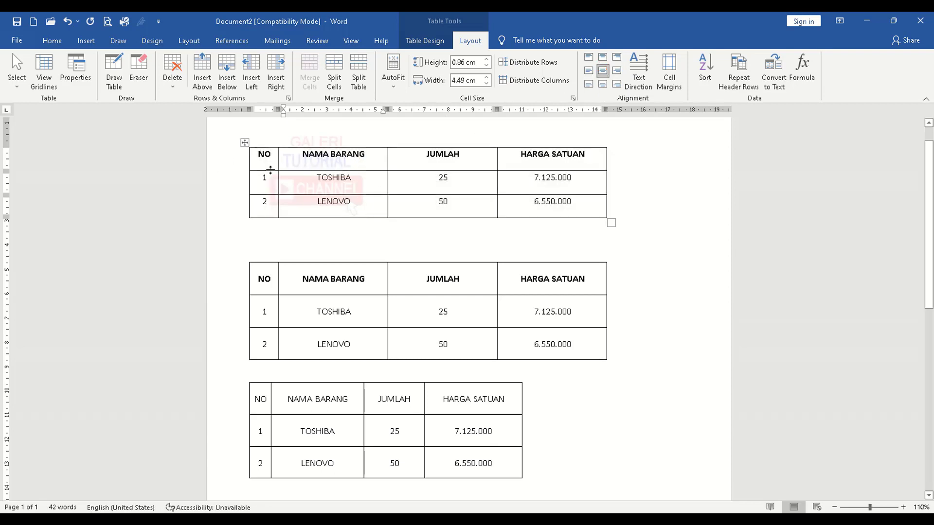
click(245, 142)
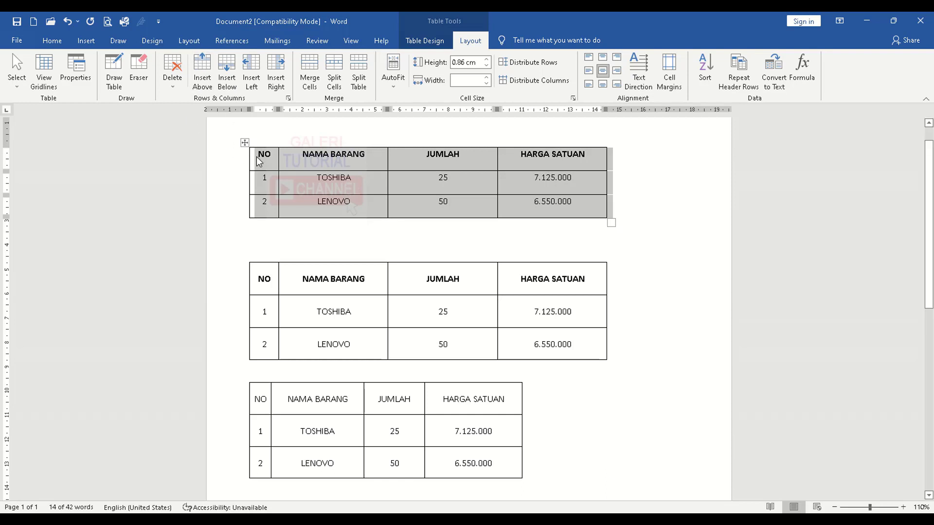
click(243, 146)
key(ctrl+1)
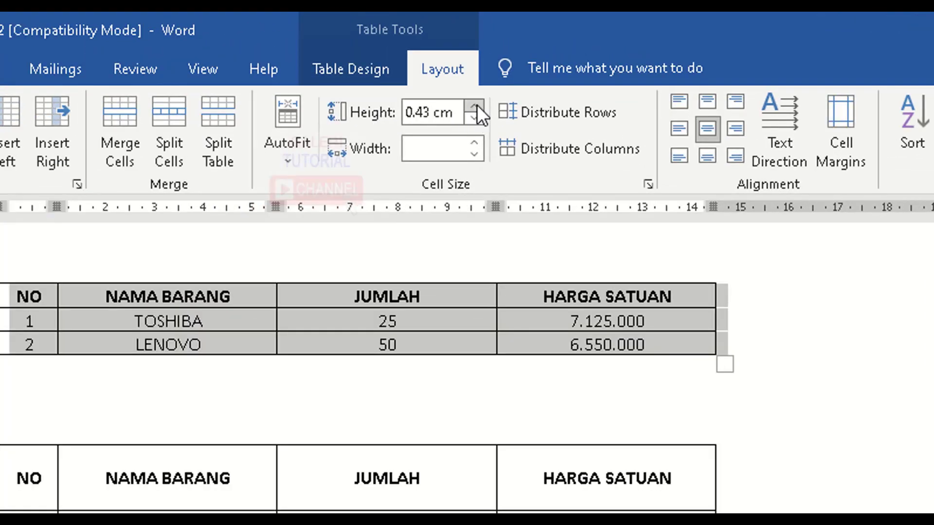
Set the height of all rows in the first table to 2 cm.
click(475, 106)
click(476, 106)
click(475, 106)
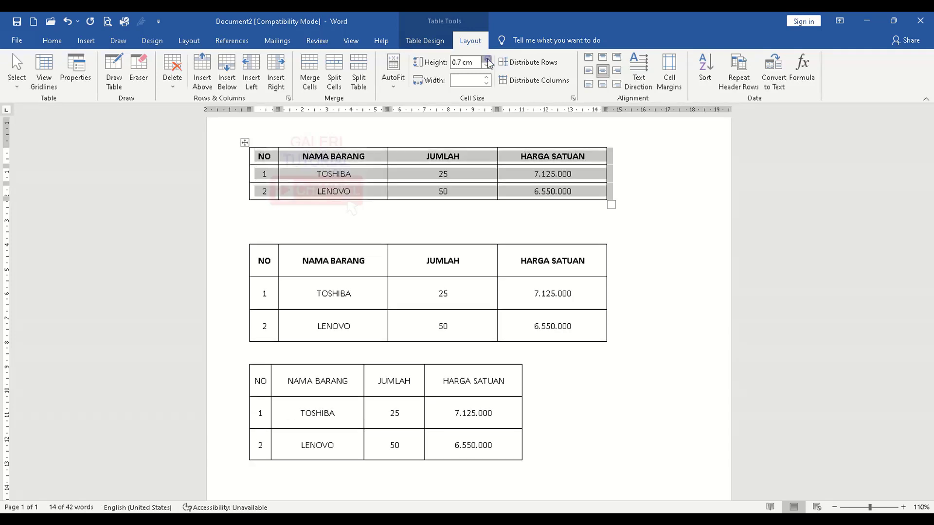
click(487, 59)
click(486, 59)
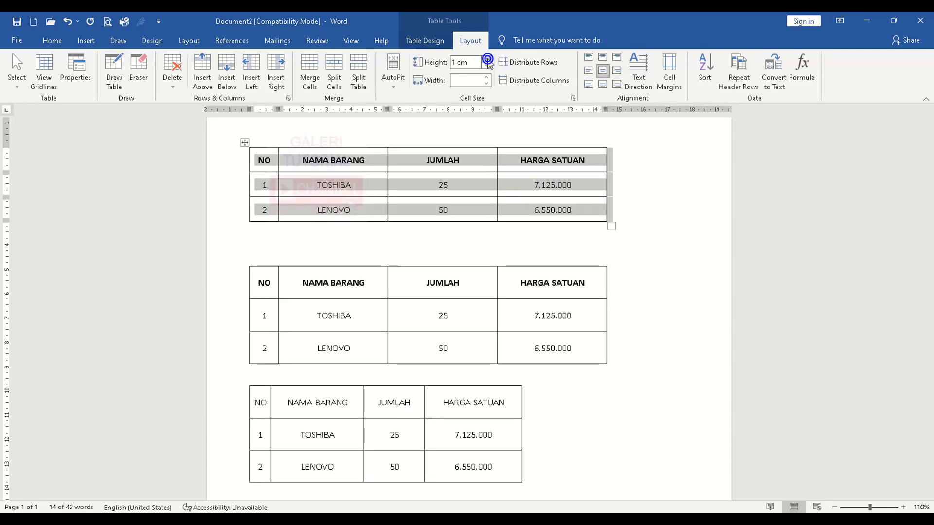
click(486, 59)
click(487, 60)
click(487, 59)
click(487, 59)
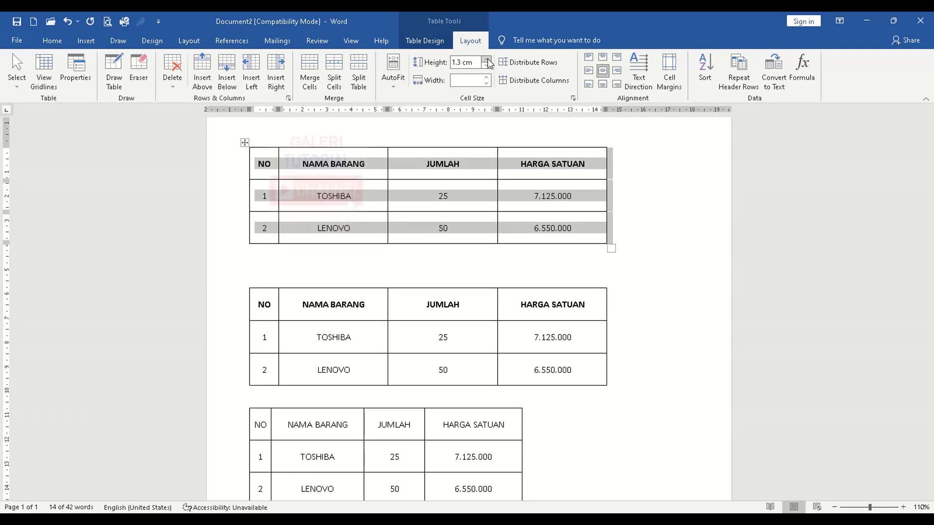
click(486, 59)
click(486, 59)
click(486, 59)
click(487, 59)
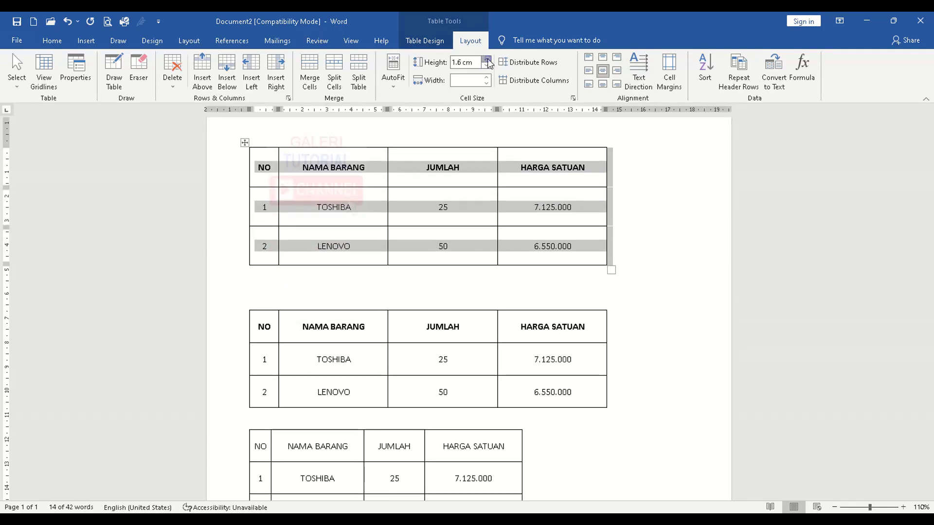
click(486, 59)
click(486, 59)
click(486, 59)
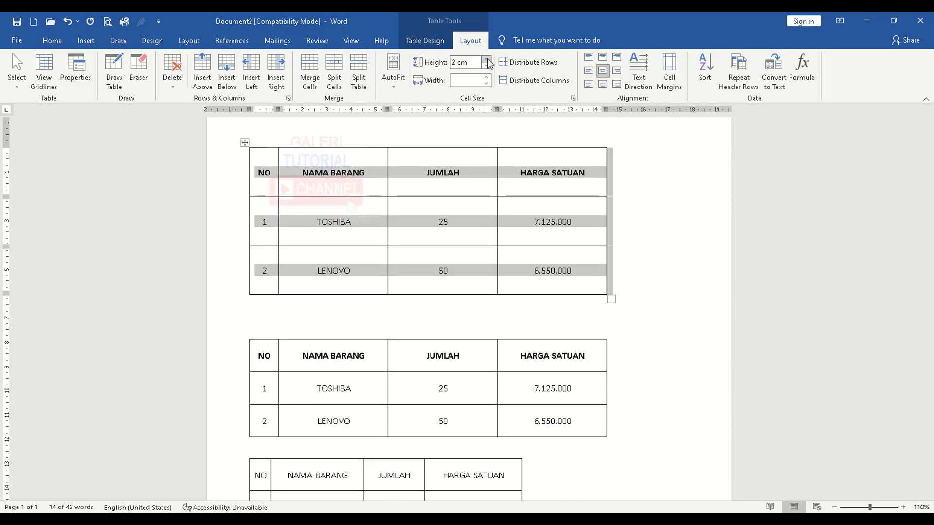
click(440, 233)
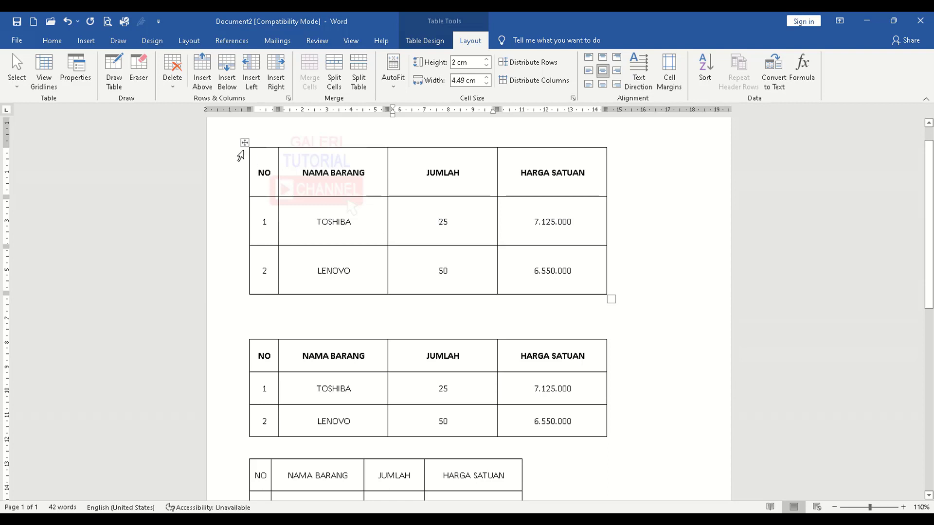
Try the top, left, bottom and right cell alignments on the first table's NAMA BARANG header, ending with centre alignment.
triple_click(340, 173)
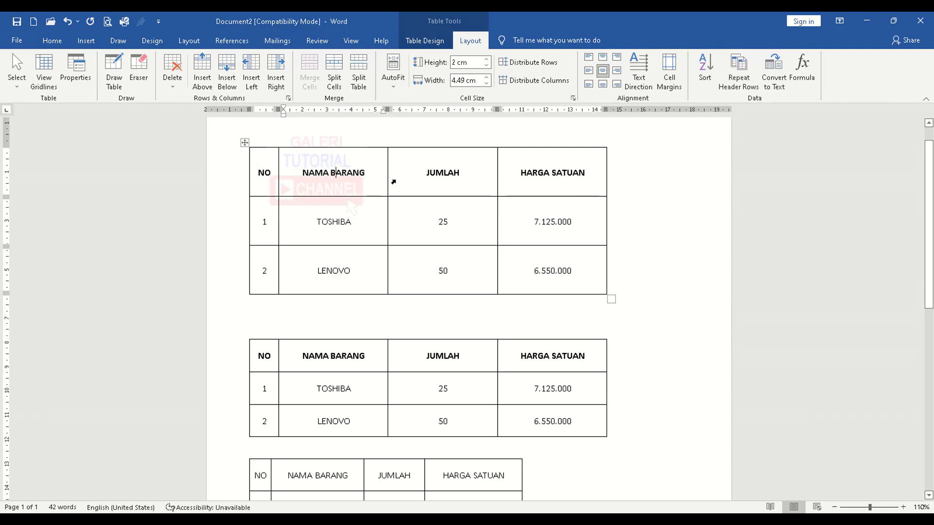
click(602, 57)
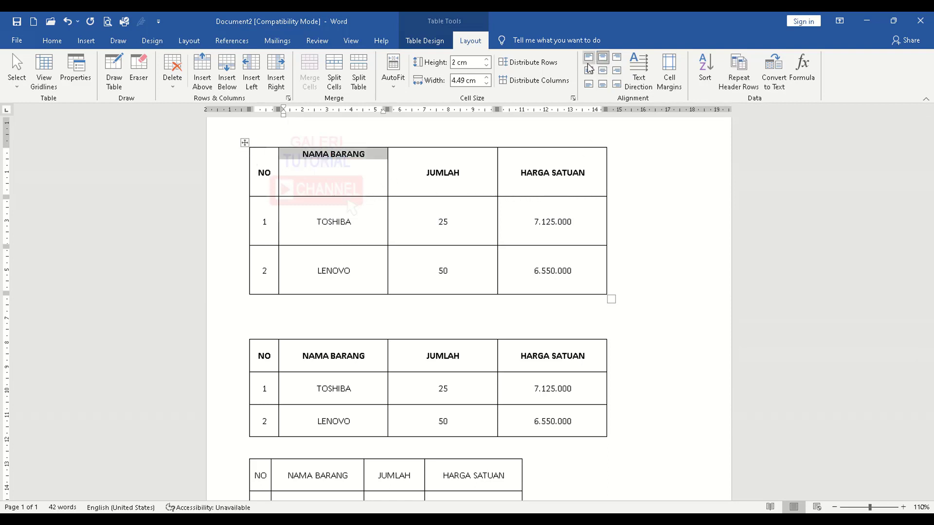
click(589, 56)
click(589, 70)
click(587, 85)
click(603, 85)
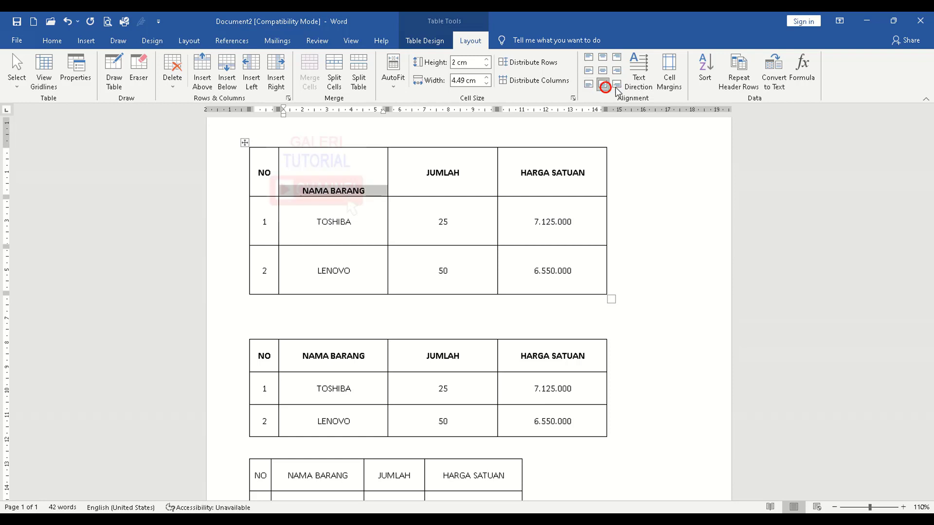
click(616, 85)
click(616, 71)
click(602, 70)
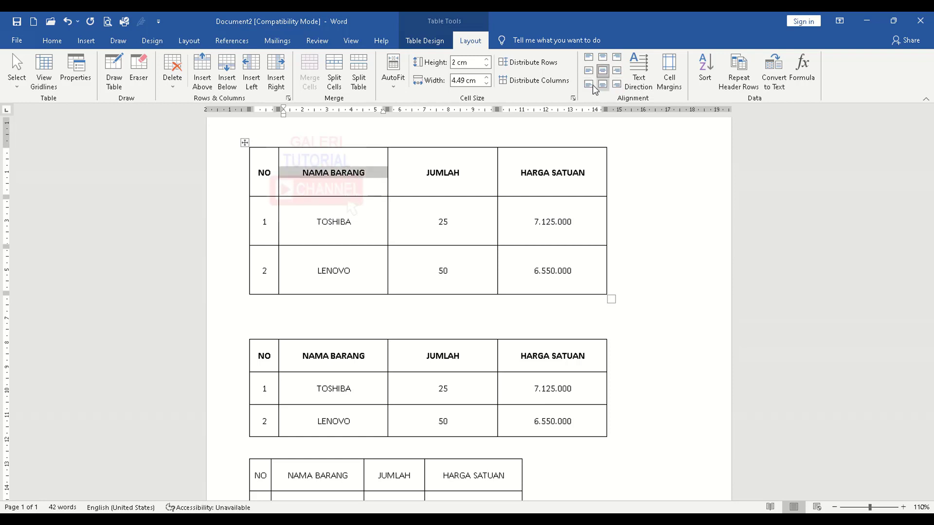
Align the first table's JUMLAH header centre right, and its HARGA SATUAN header and TOSHIBA cell centre left.
click(431, 174)
click(616, 72)
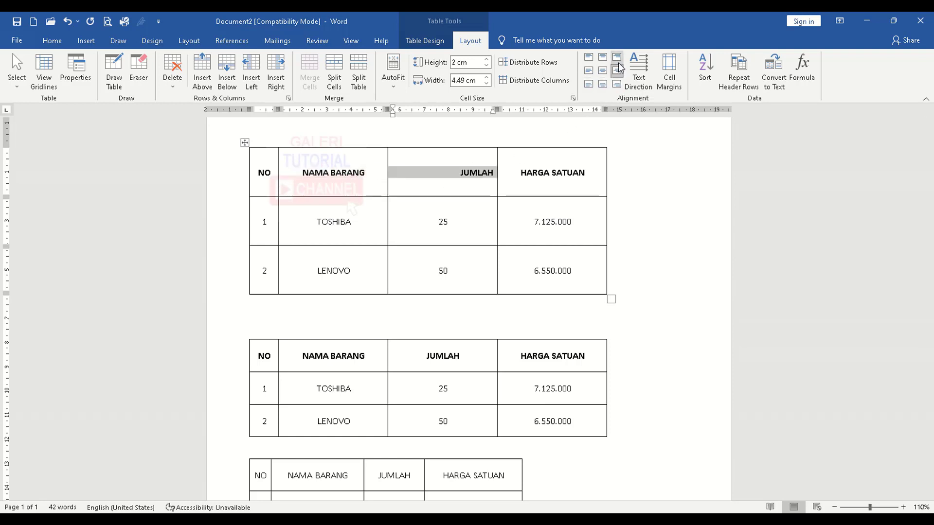
click(562, 172)
click(590, 71)
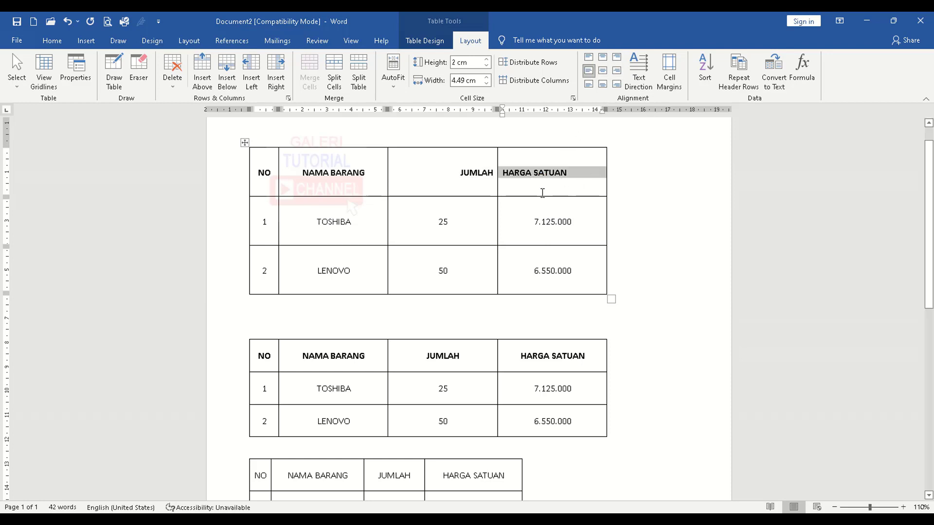
click(324, 221)
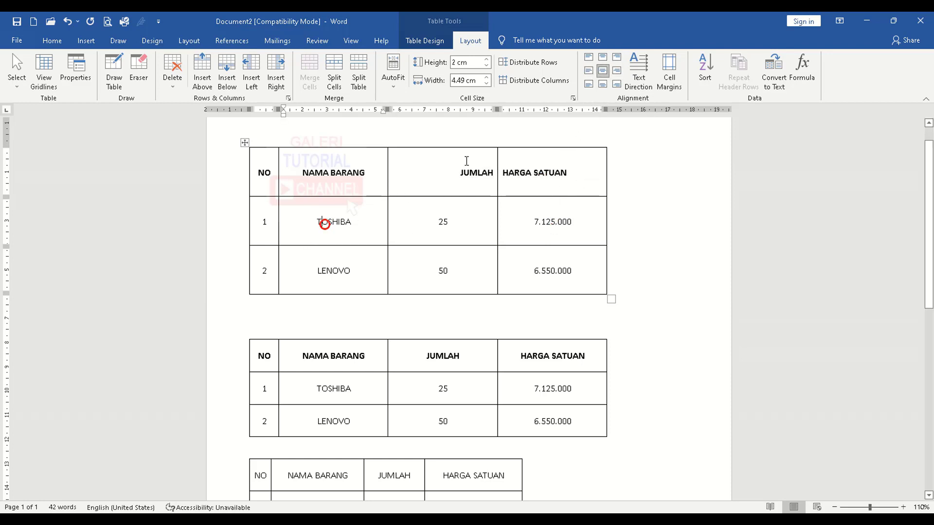
click(587, 70)
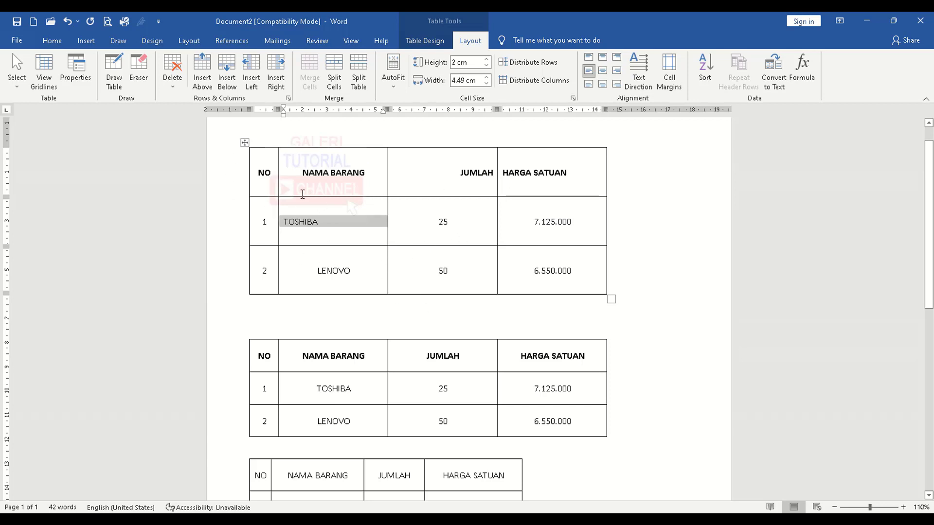
Set the height of all rows in the first table to 1 cm.
click(244, 143)
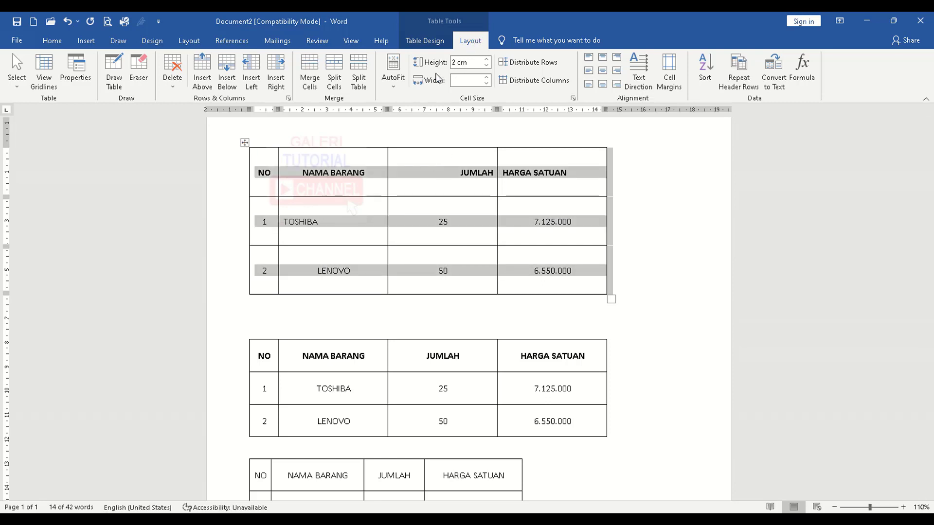
click(486, 65)
click(486, 65)
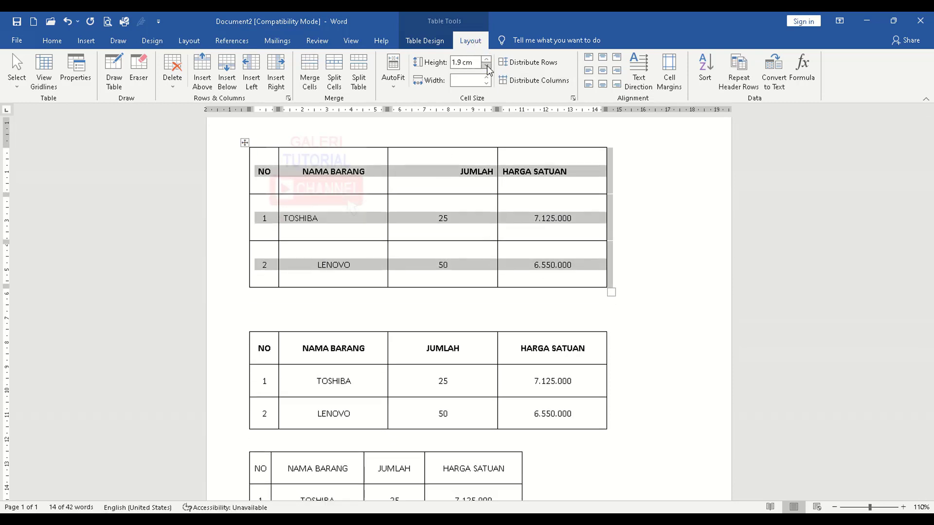
click(486, 65)
click(486, 65)
click(486, 65)
click(487, 65)
click(486, 65)
click(486, 65)
click(486, 65)
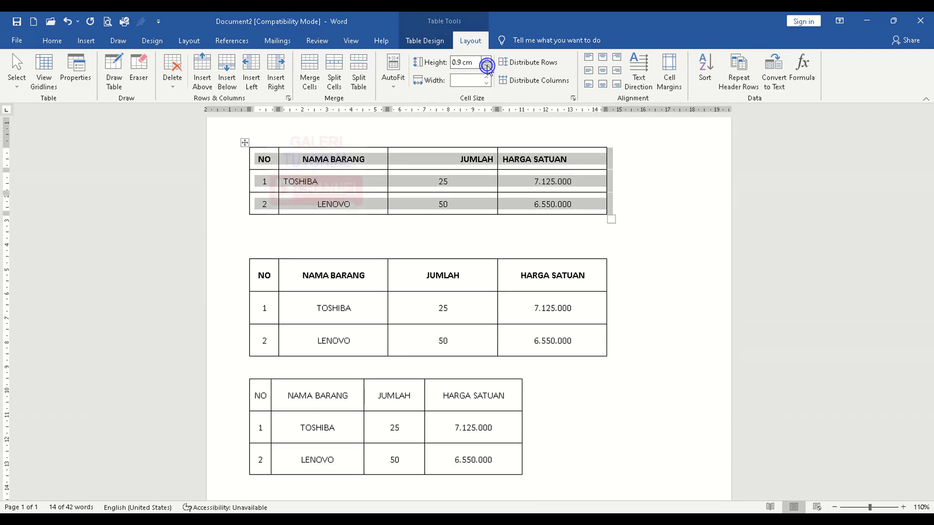
click(487, 65)
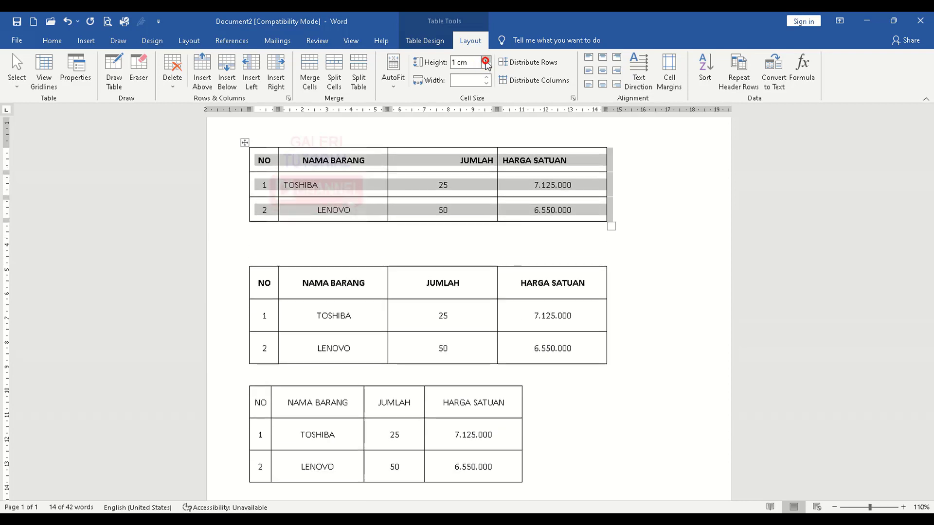
Reduce the height of the first table's header row to 0.1 cm.
click(368, 167)
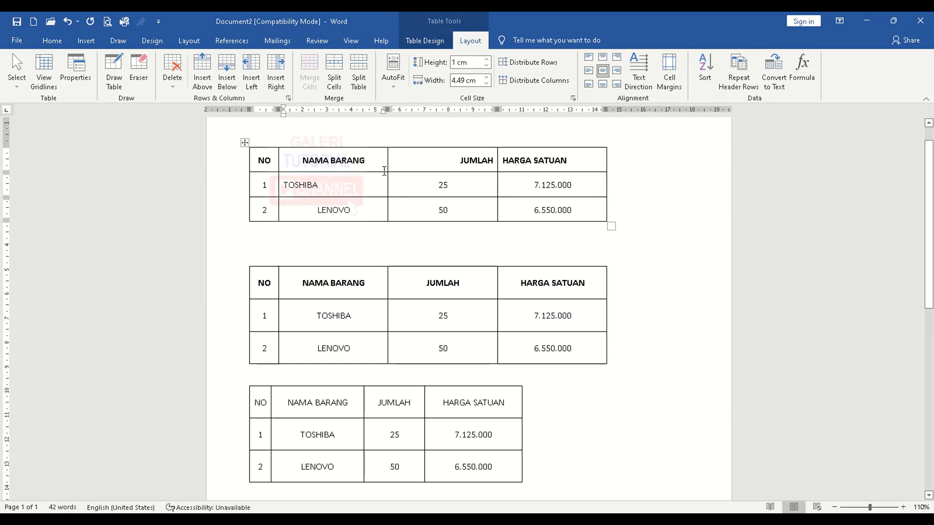
click(487, 65)
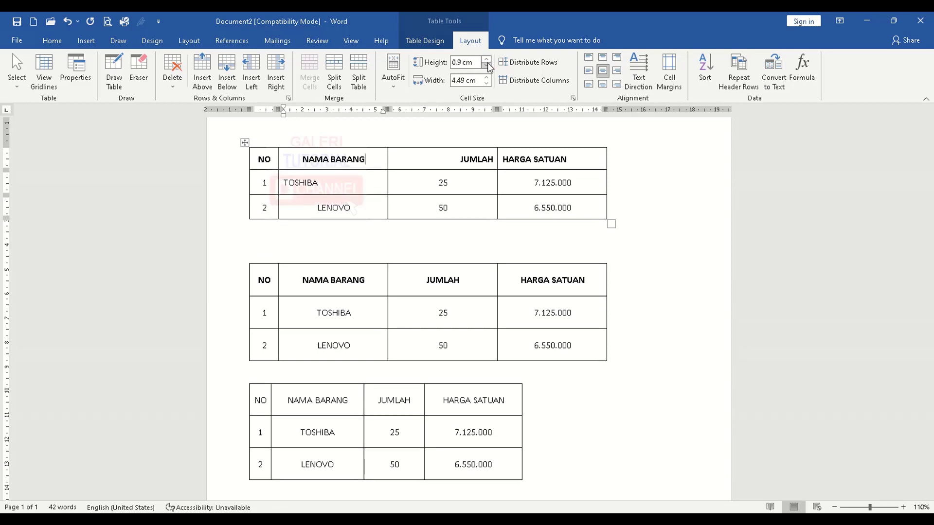
click(486, 66)
click(486, 65)
click(486, 65)
click(486, 65)
click(486, 65)
click(486, 65)
click(486, 66)
click(486, 65)
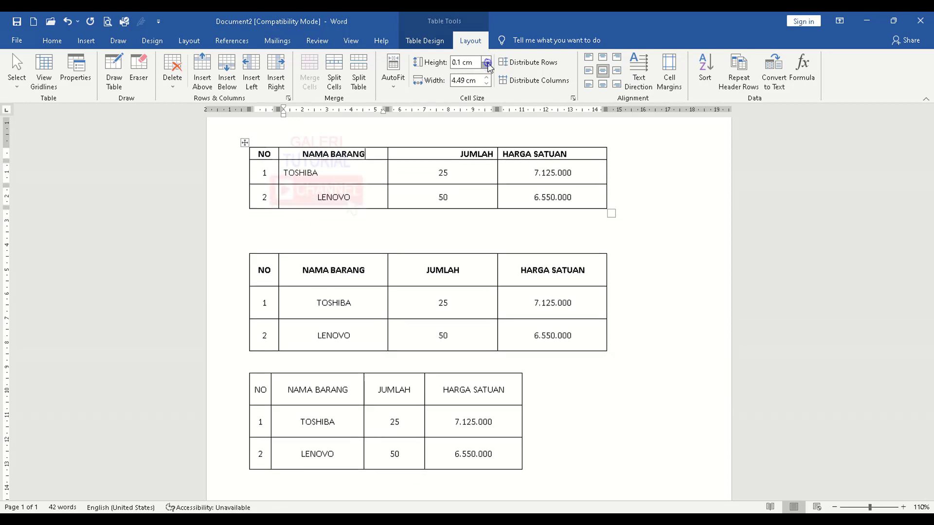
Add an empty line below NAMA BARANG in the first table's header cell.
click(365, 155)
key(Return)
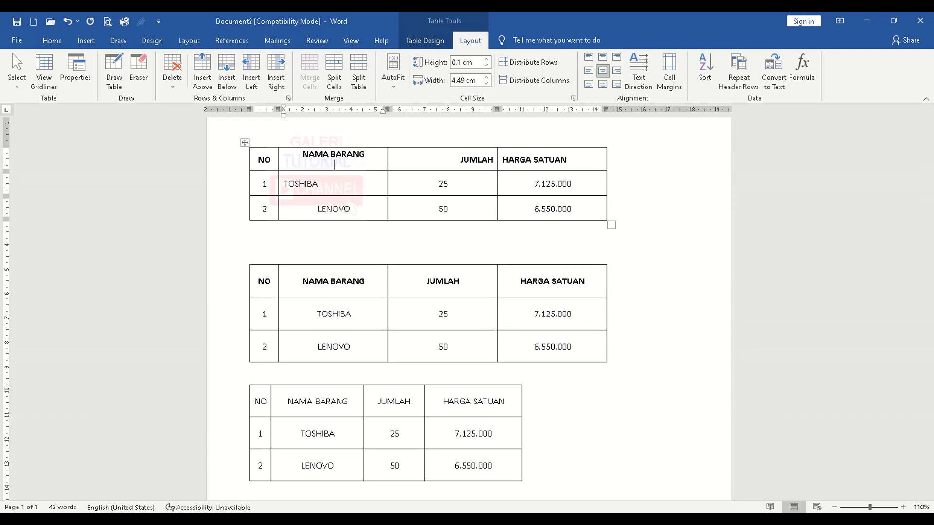
click(459, 167)
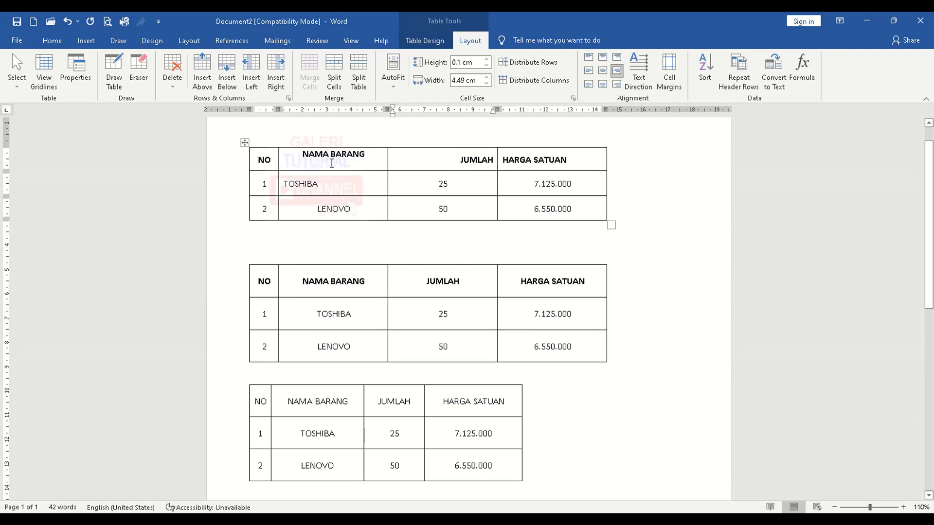
Align the first table's NAMA BARANG header centre left and delete the empty line below its text.
click(294, 165)
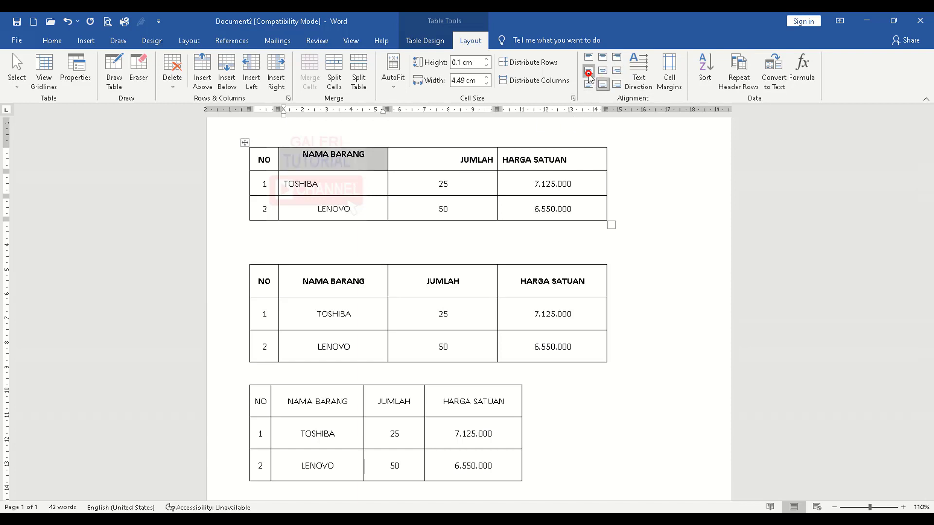
click(589, 72)
click(367, 161)
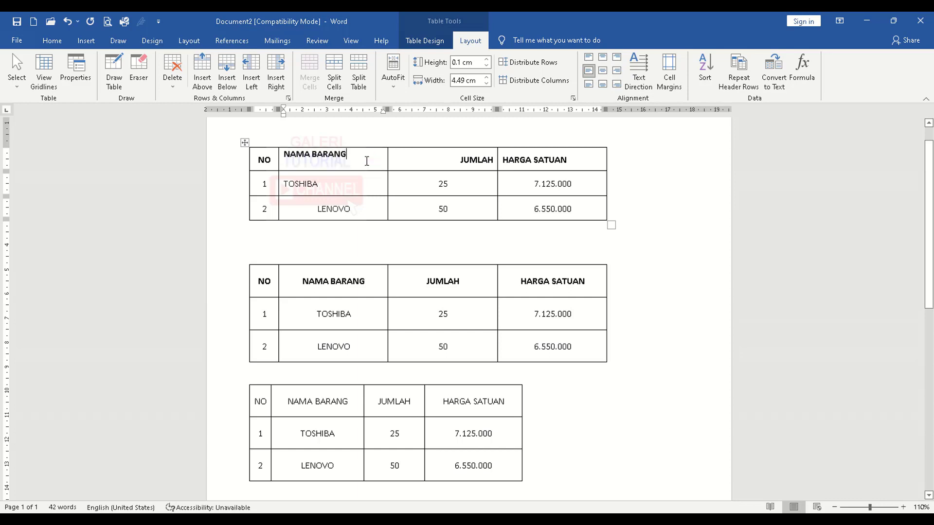
key(BackSpace)
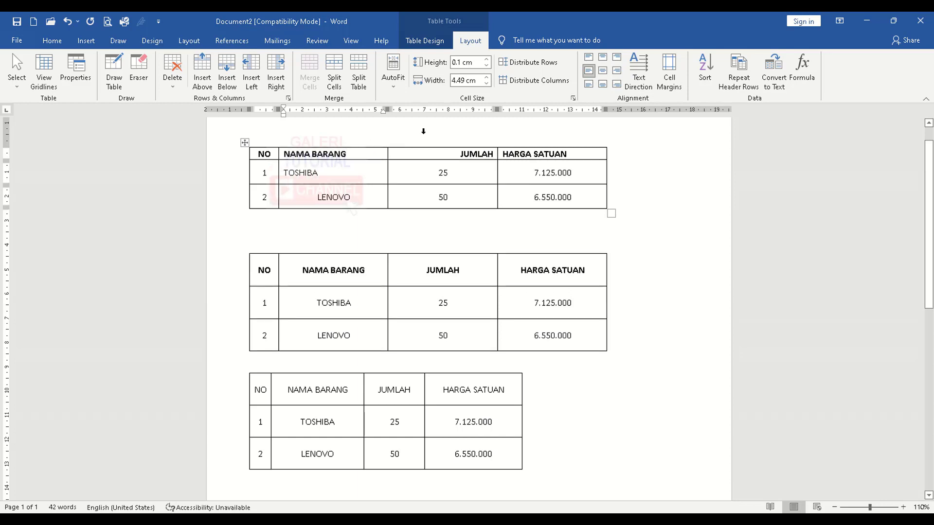
Increase the height of the first table's header row to 1.7 cm.
click(486, 59)
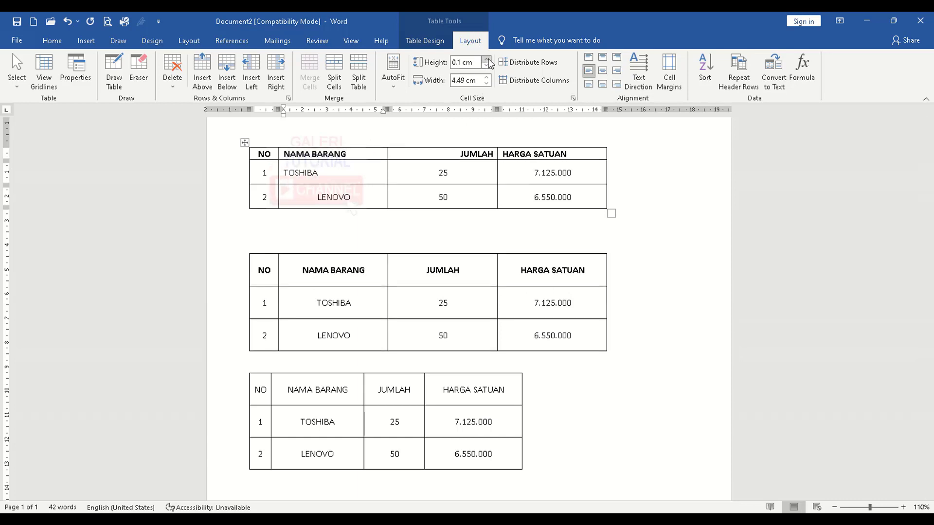
click(486, 59)
click(486, 59)
click(486, 59)
click(486, 58)
click(486, 59)
click(486, 58)
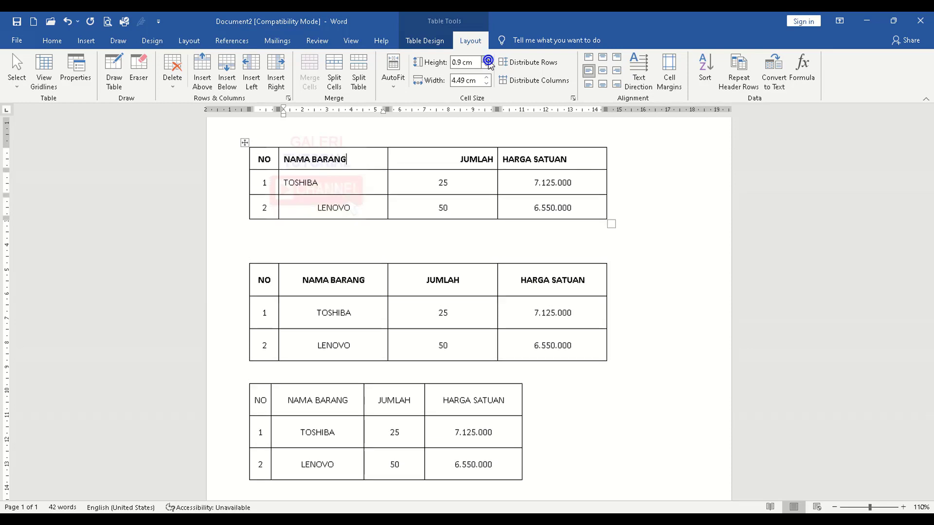
click(486, 58)
click(486, 59)
click(486, 59)
click(486, 59)
click(487, 59)
click(487, 59)
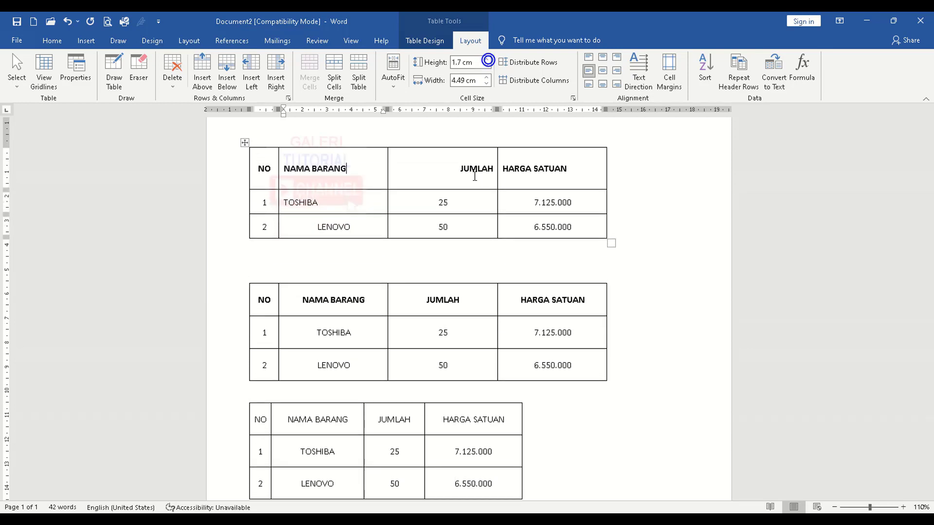
Try several cell alignments on the whole second table, ending with top left.
click(444, 300)
scroll(345, 209, down, 2)
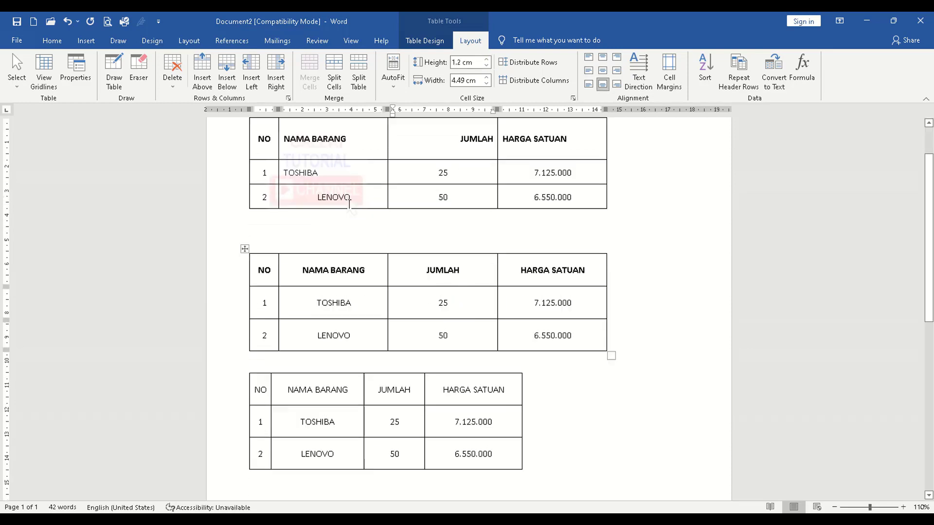
click(304, 240)
click(352, 244)
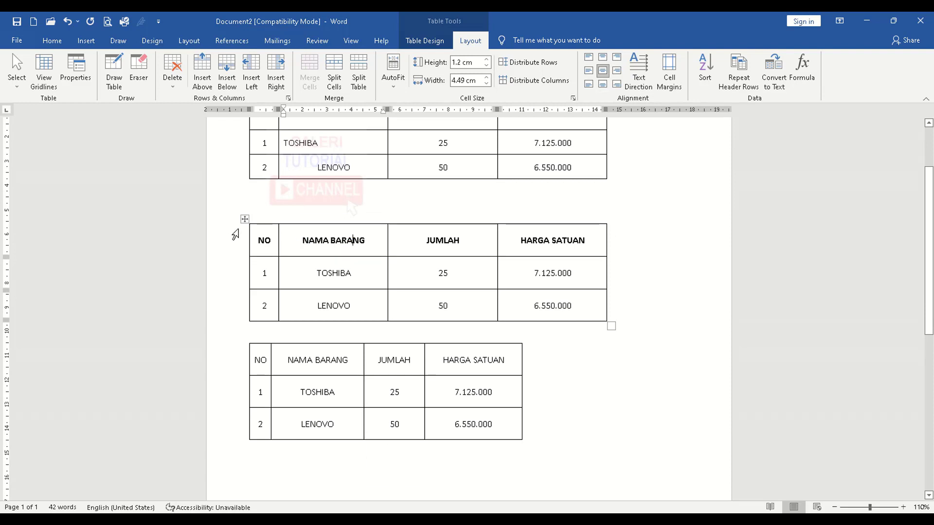
click(244, 219)
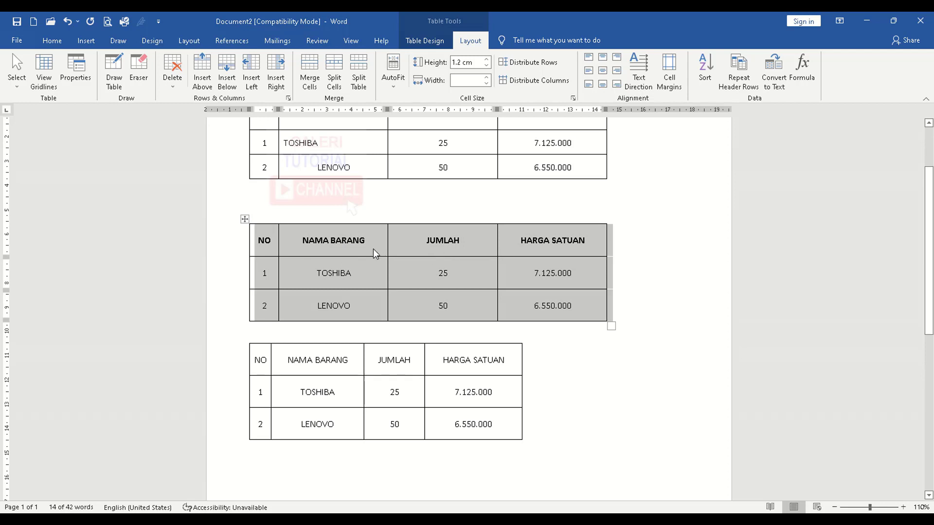
click(589, 71)
click(617, 71)
click(602, 71)
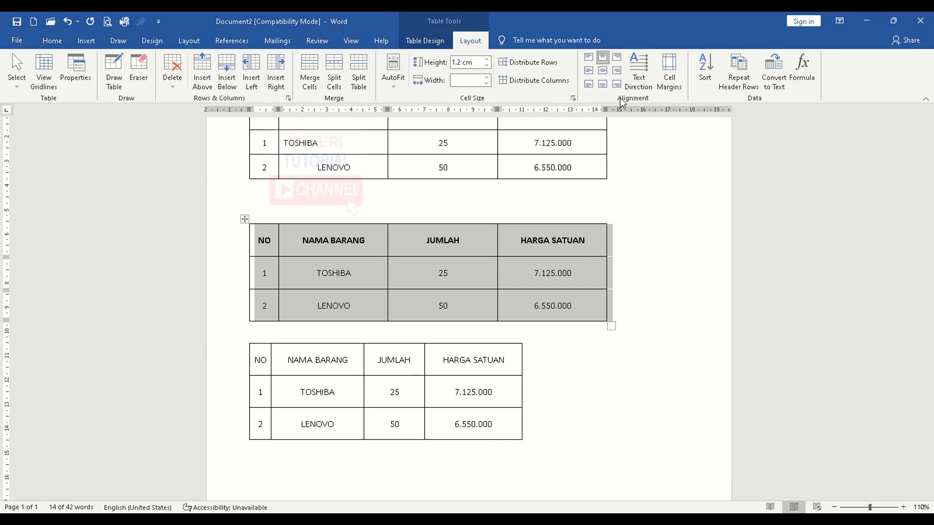
click(589, 71)
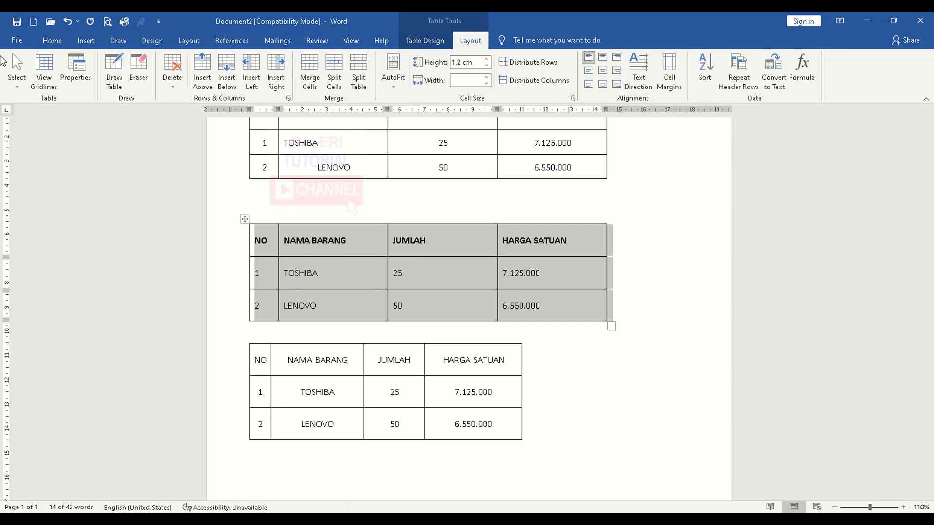
Apply 1.0 line spacing to the whole second table.
click(51, 43)
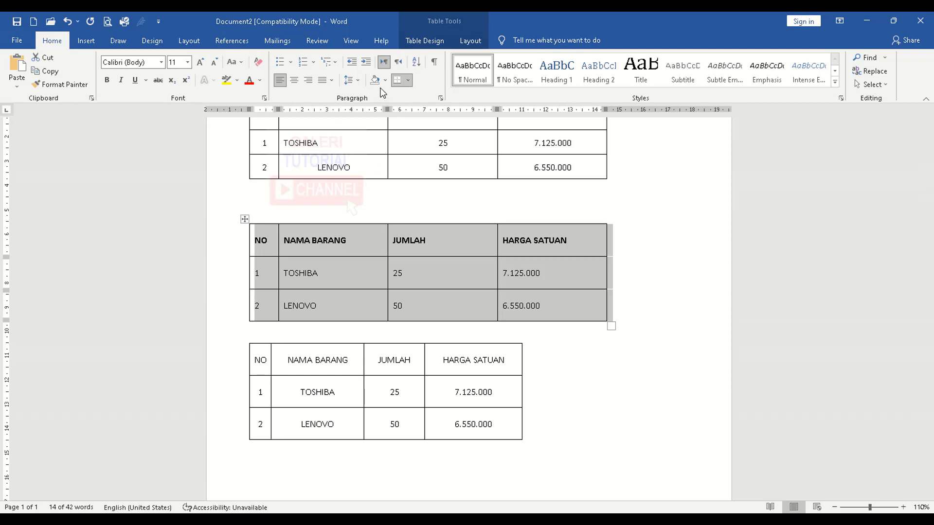
click(357, 80)
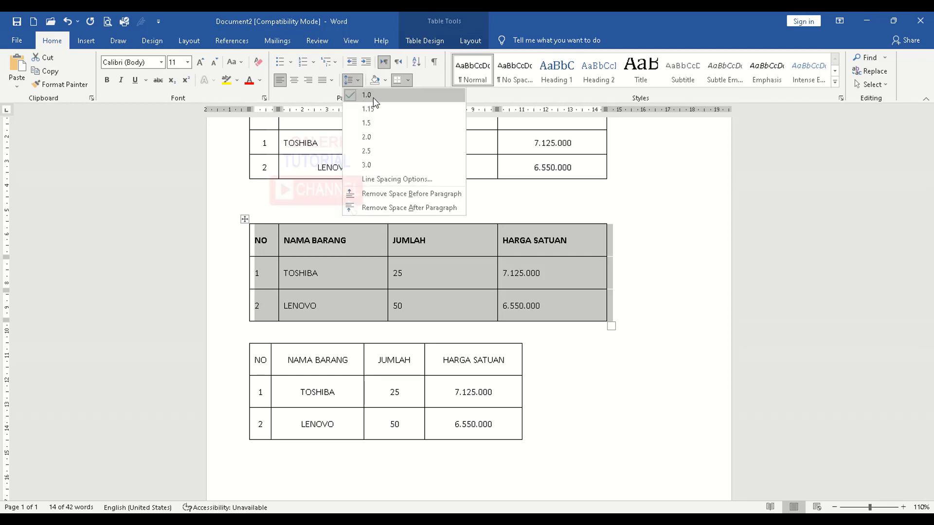
click(373, 98)
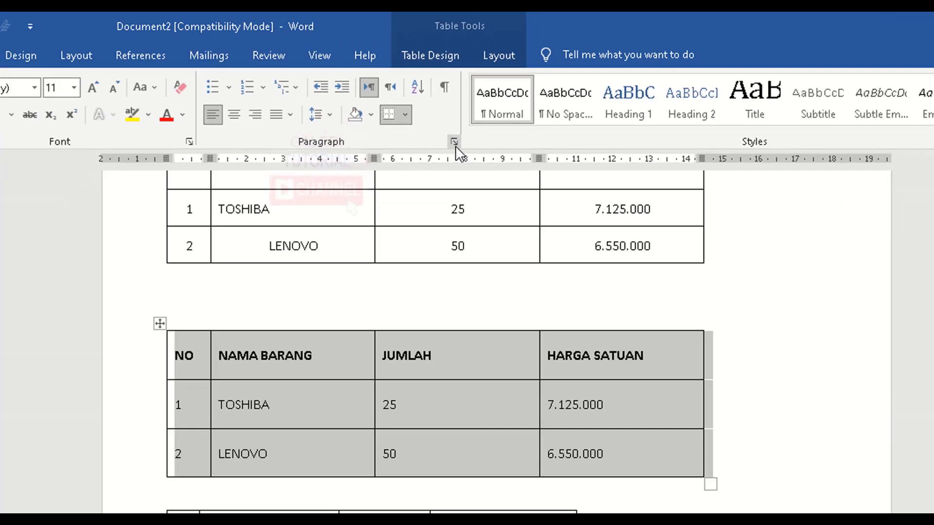
Set the second table's paragraph spacing before and after to 0 pt.
click(467, 186)
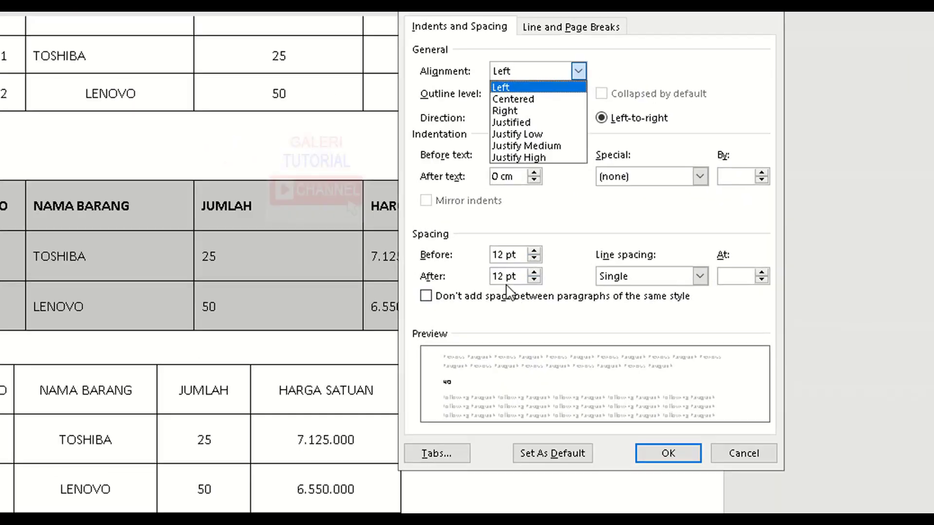
click(561, 227)
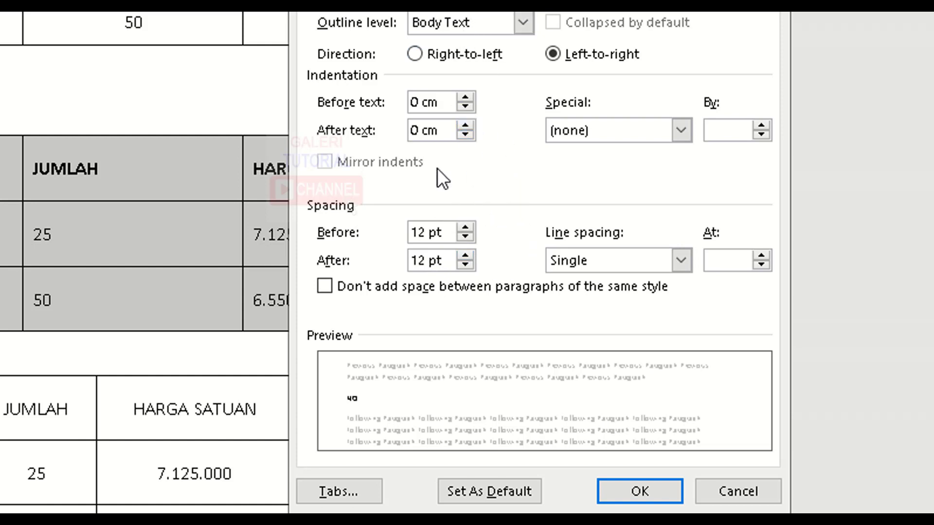
click(466, 237)
click(465, 237)
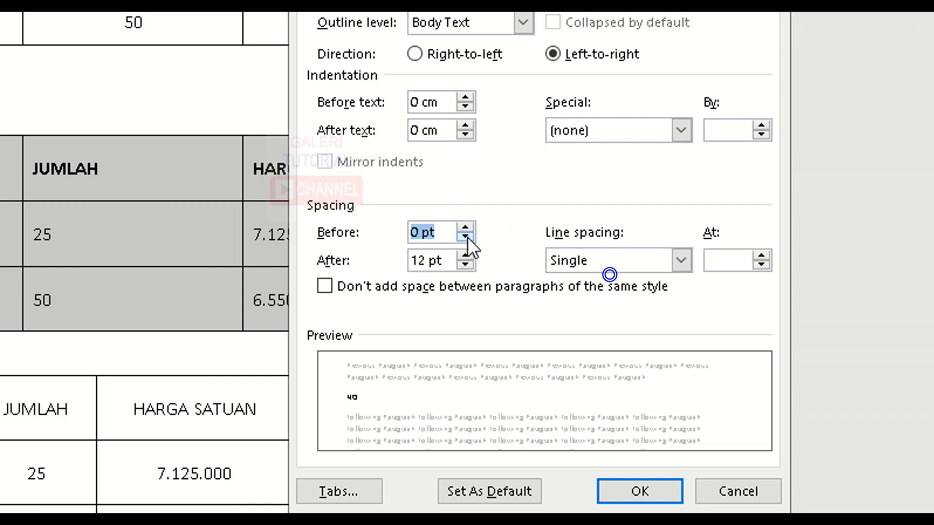
click(468, 270)
click(465, 265)
click(465, 264)
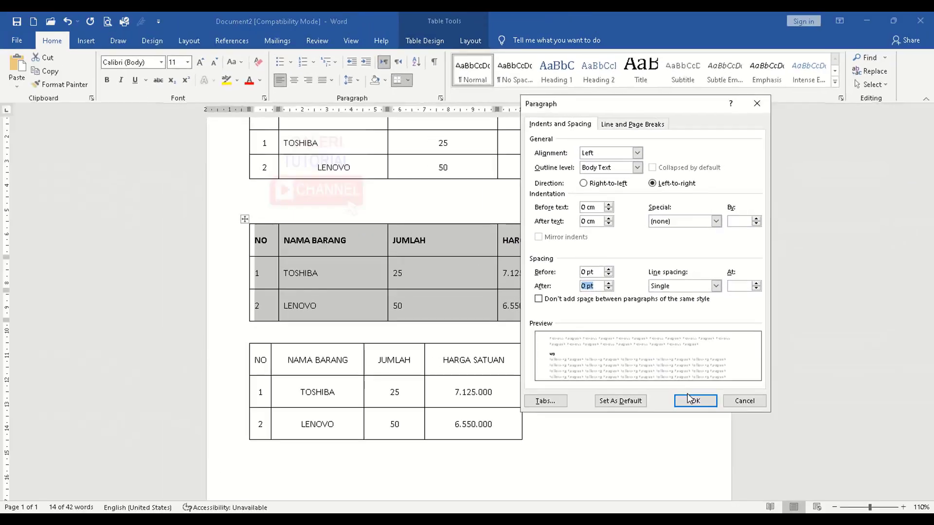
click(632, 495)
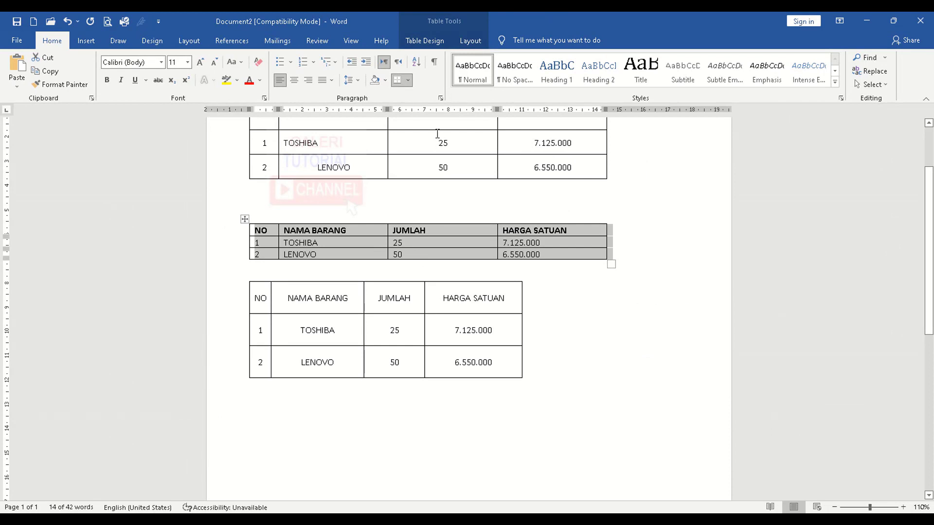
Set the paragraph spacing before and after to 6 pt for the whole second table.
click(441, 98)
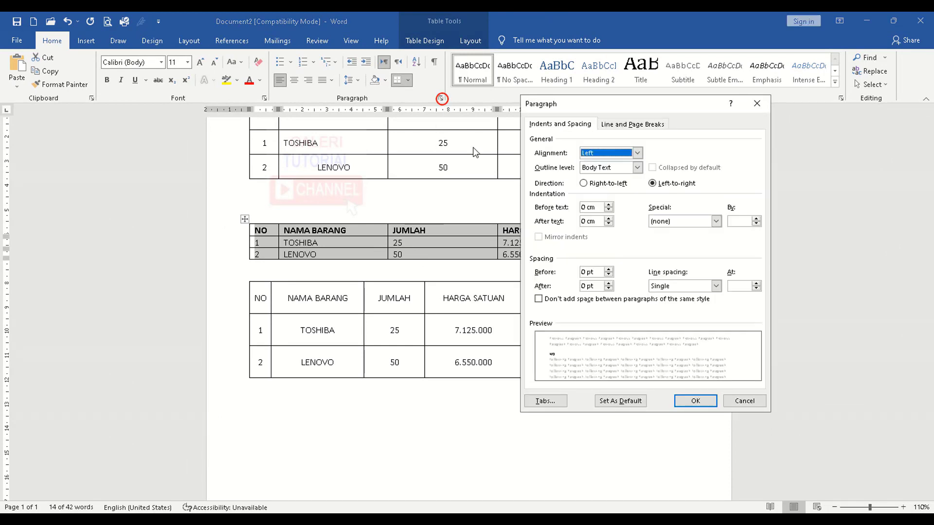
click(608, 269)
click(608, 284)
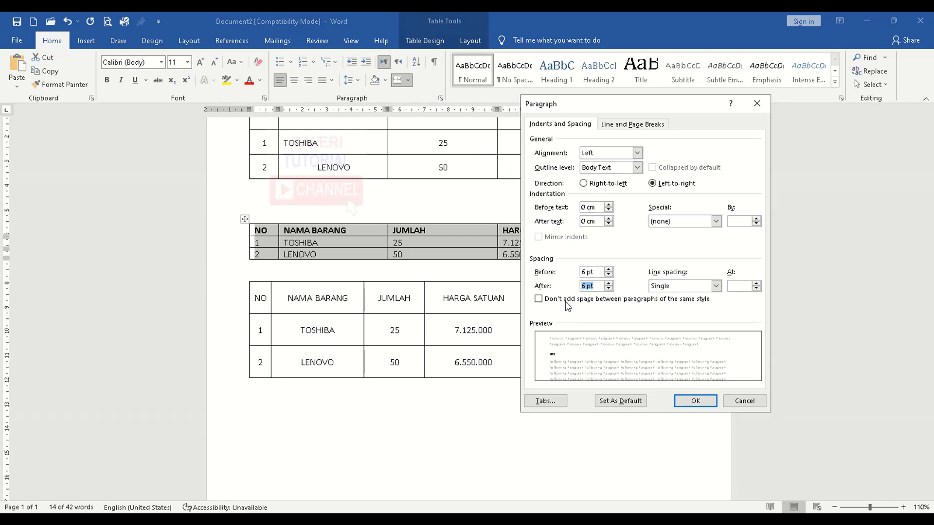
click(696, 401)
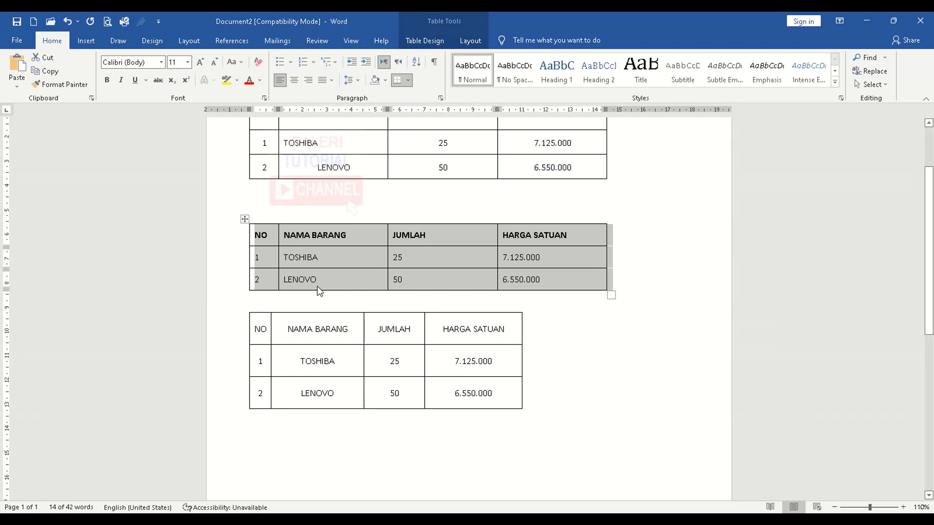
click(357, 279)
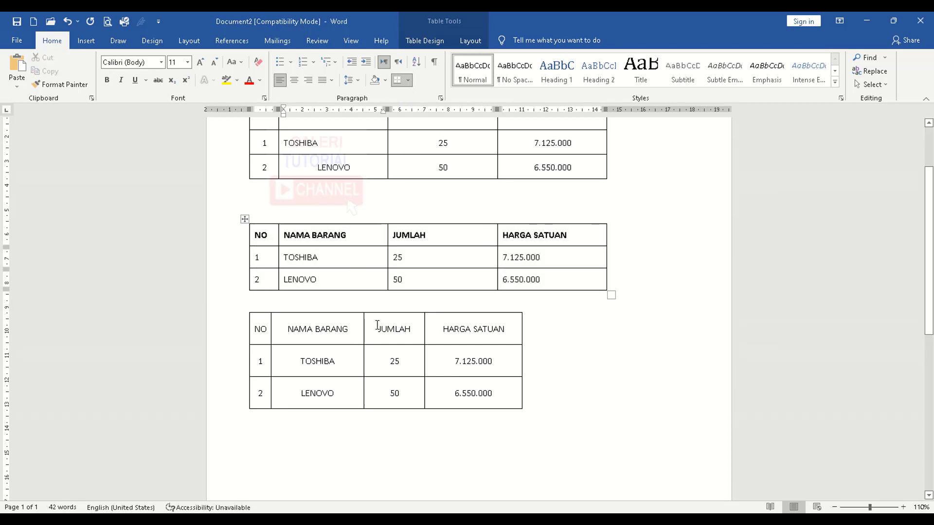
Try the top, left and bottom cell alignments on the whole third table, ending with centre alignment.
click(315, 329)
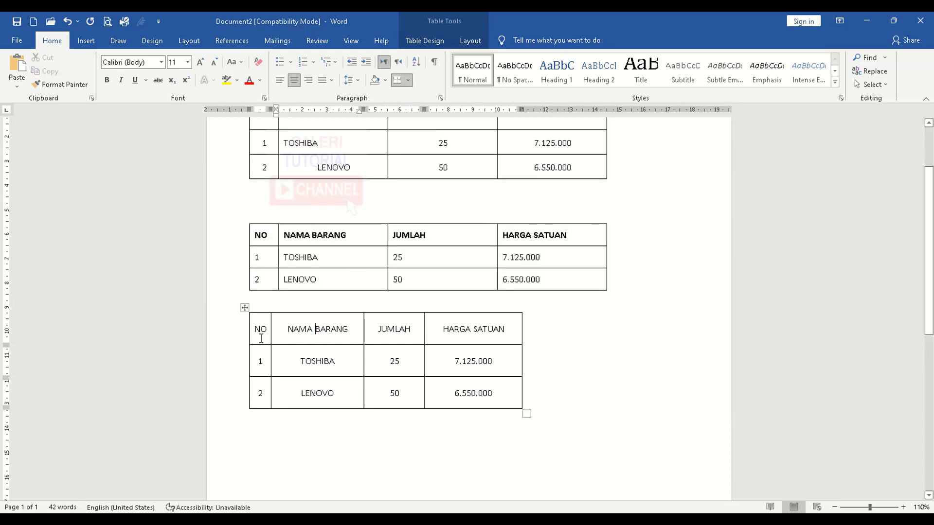
click(244, 307)
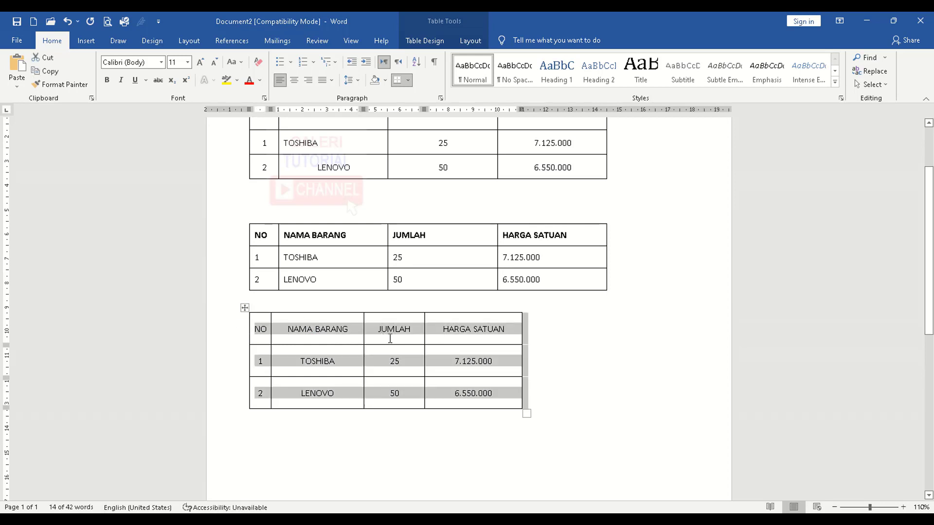
click(466, 39)
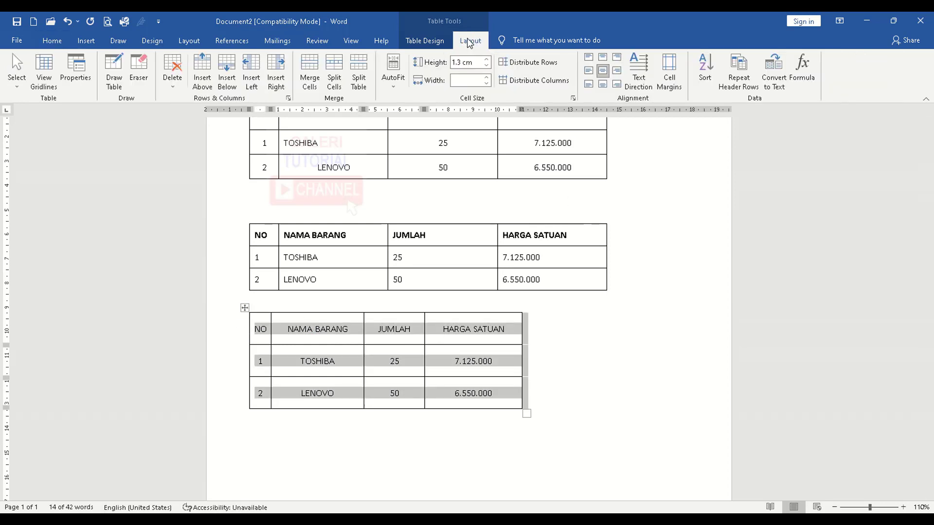
click(602, 56)
click(589, 57)
click(588, 71)
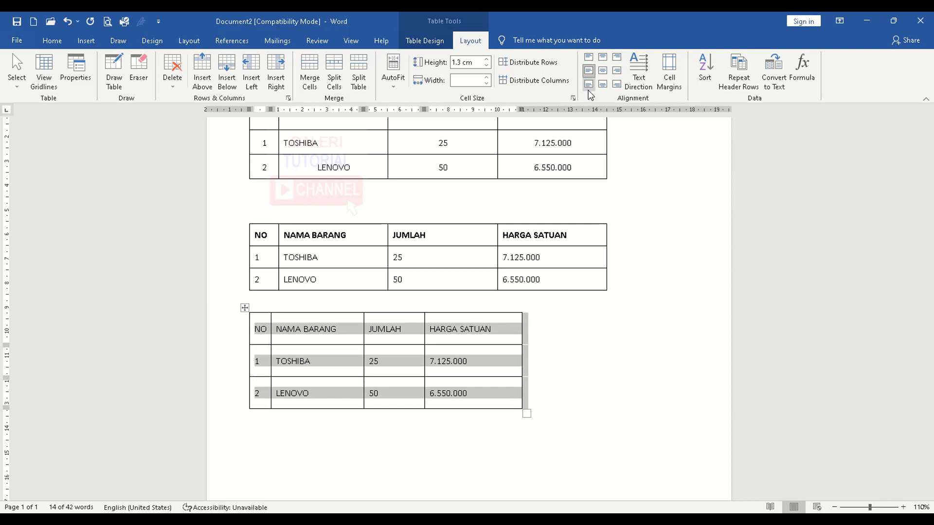
click(588, 84)
click(603, 84)
click(616, 85)
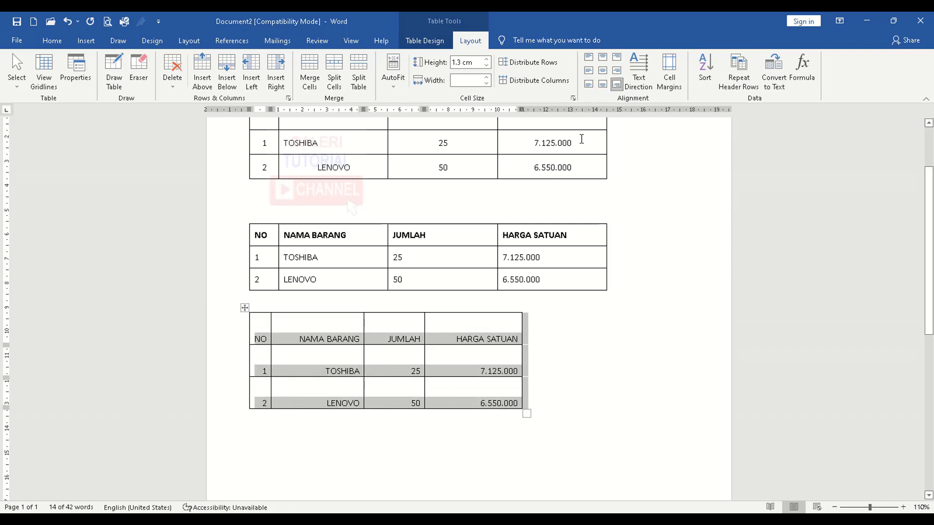
click(602, 71)
scroll(525, 253, up, 2)
scroll(525, 253, up, 1)
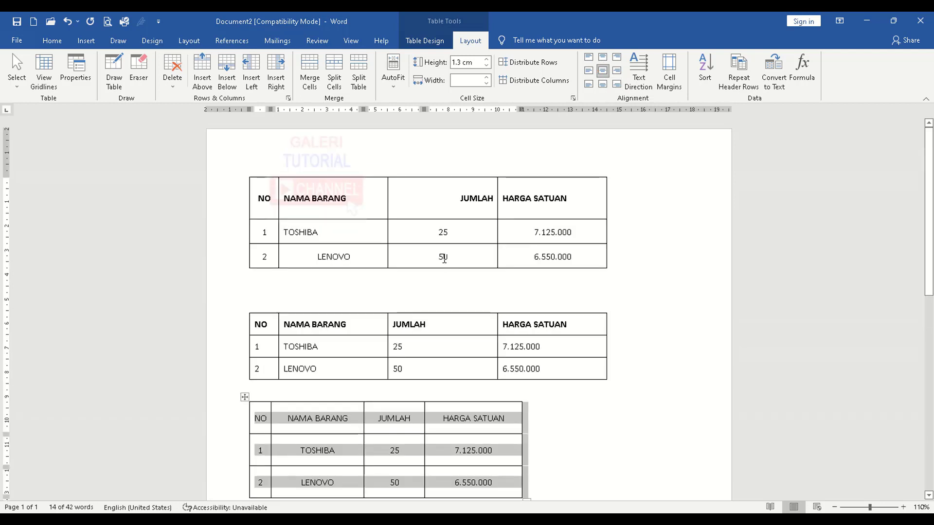